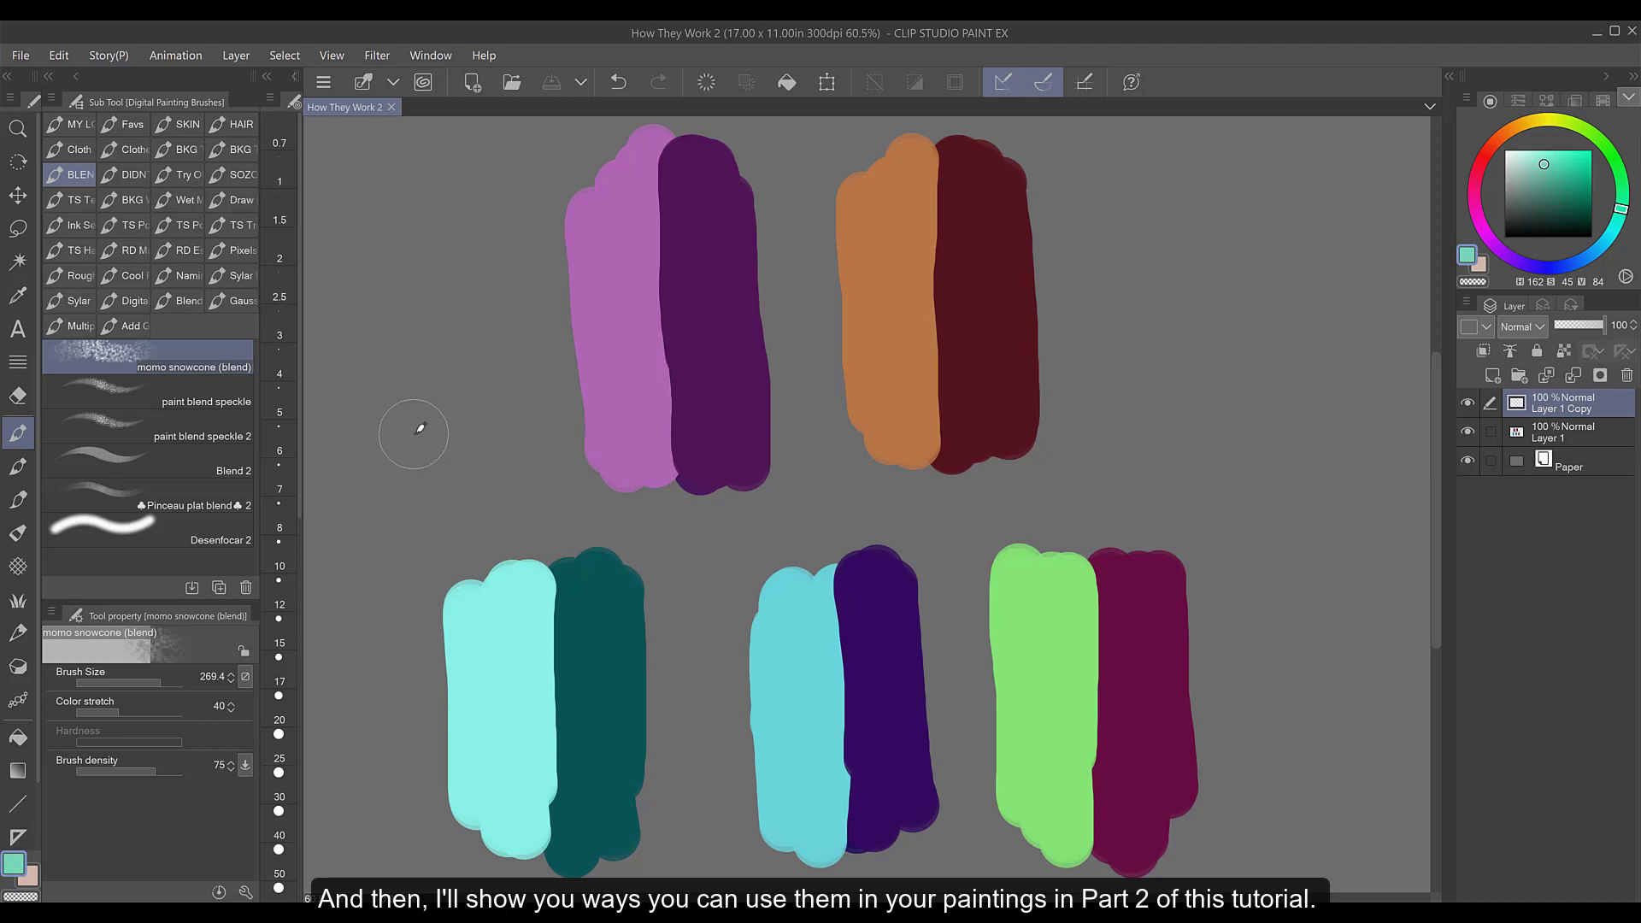
Step: Undo the Layer 1 Copy, then drag momo snowcone strokes down the pink-purple border
key("ctrl+z")
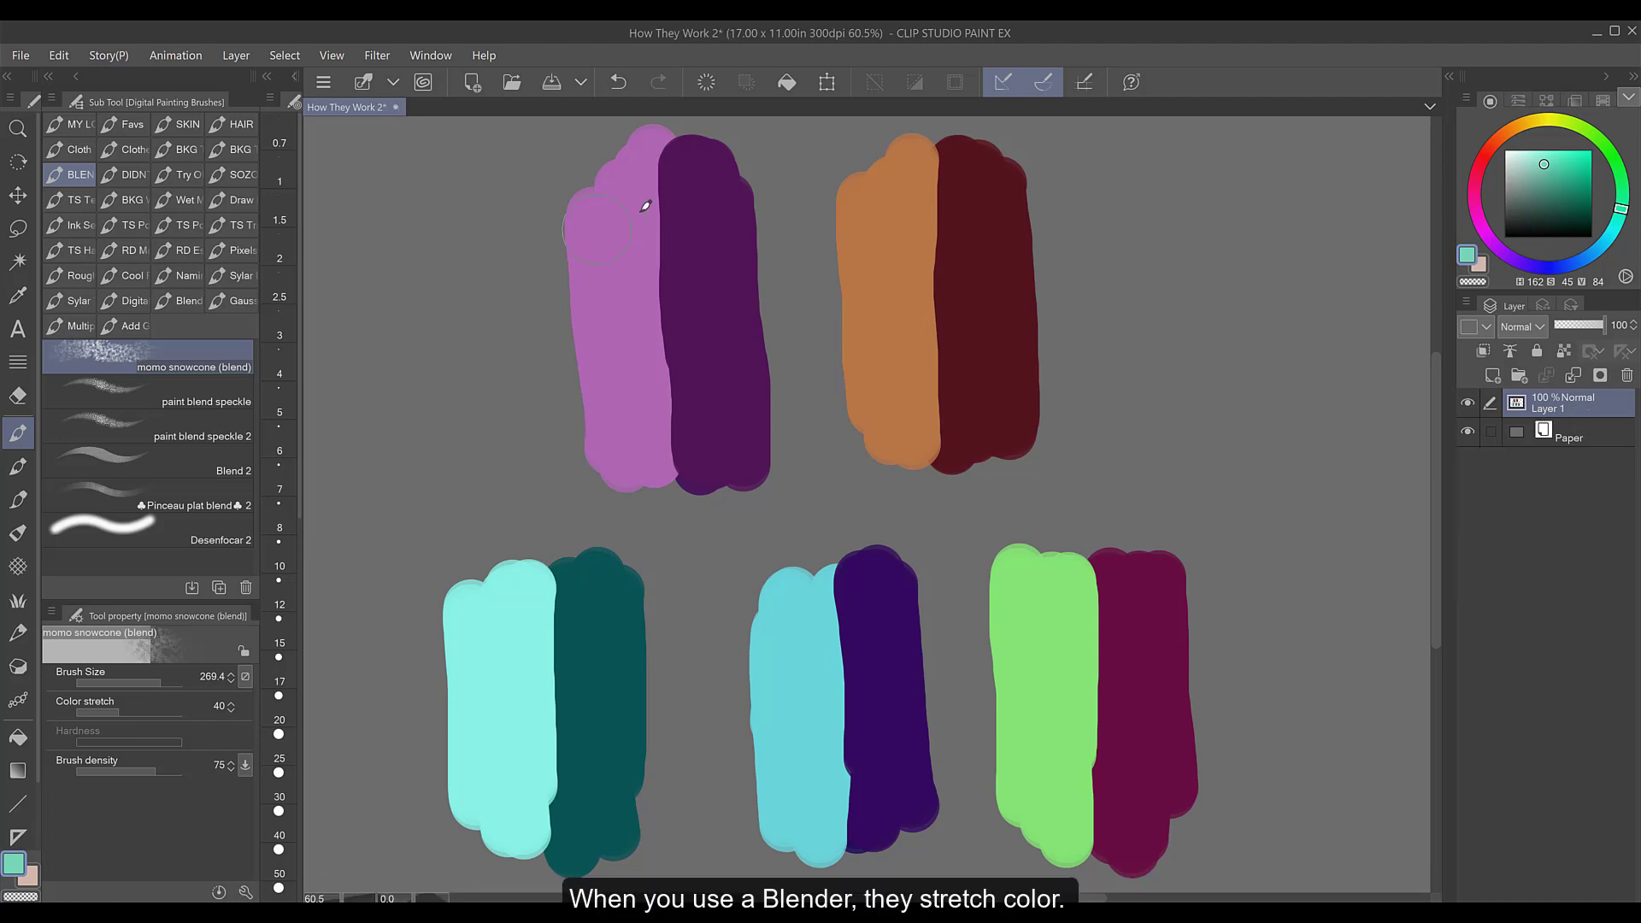
mouse_move(648, 188)
left_mouse_down()
mouse_move(643, 229)
mouse_move(682, 221)
mouse_move(646, 256)
mouse_move(698, 247)
mouse_move(649, 288)
mouse_move(707, 269)
mouse_move(647, 318)
mouse_move(701, 313)
mouse_move(641, 350)
mouse_move(691, 346)
mouse_move(653, 377)
mouse_move(676, 376)
mouse_move(707, 416)
left_mouse_up()
left_click_drag(659, 206, 658, 396)
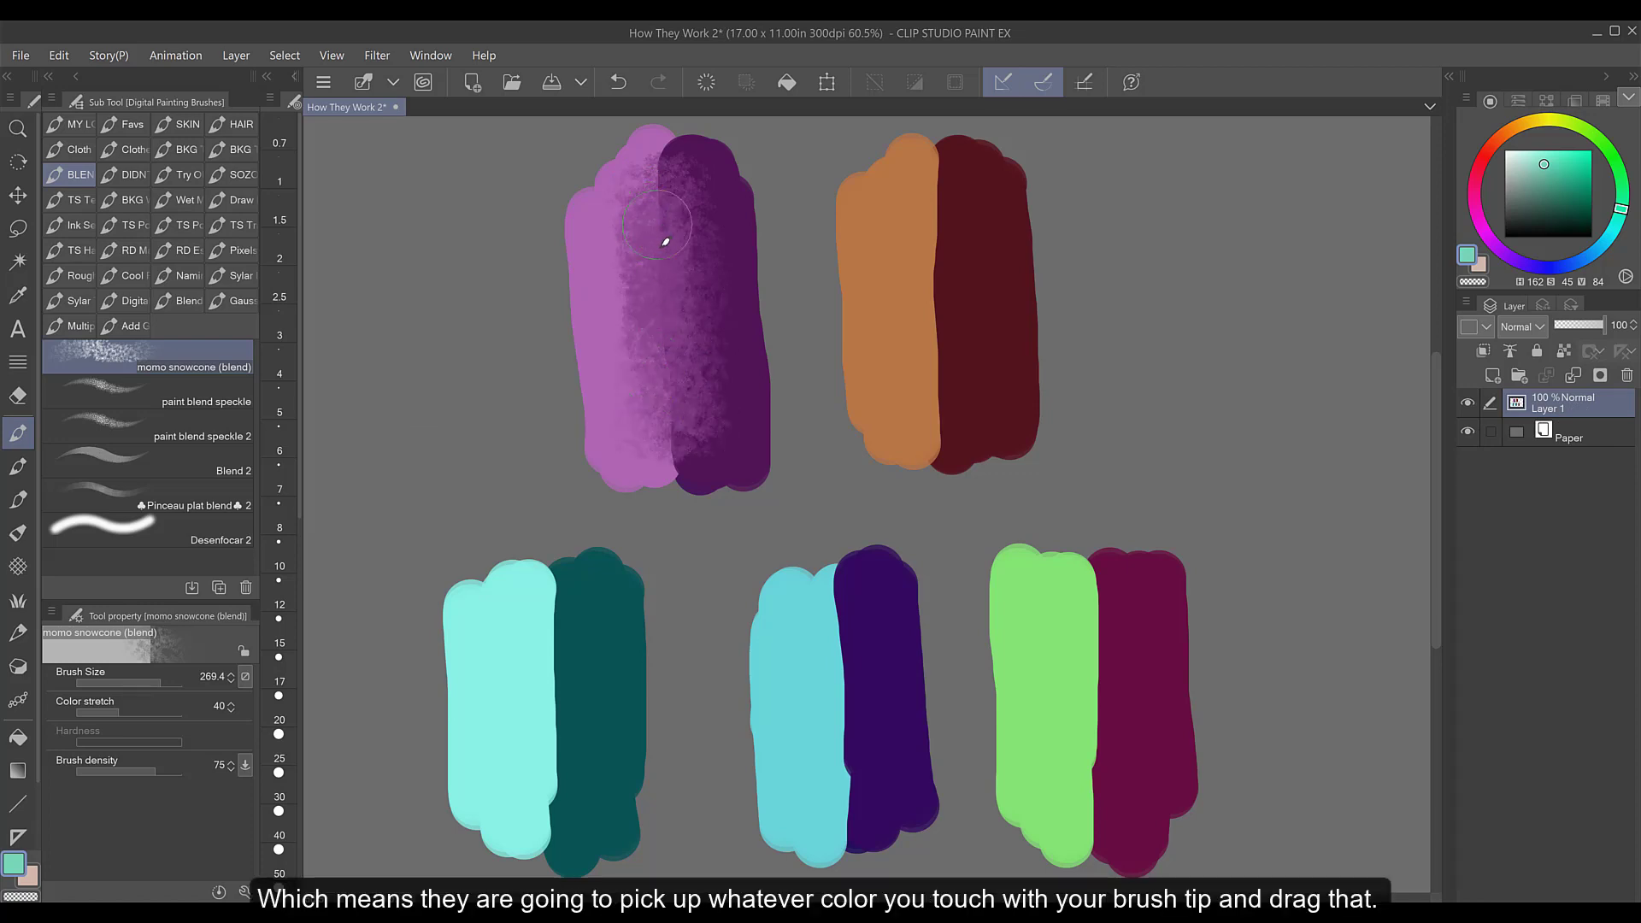
left_click_drag(633, 246, 640, 411)
Step: Smooth the pink-purple boundary and add speckled texture along the purple's right edge
mouse_move(616, 242)
left_mouse_down()
mouse_move(625, 425)
mouse_move(672, 312)
mouse_move(732, 246)
mouse_move(705, 216)
mouse_move(728, 398)
mouse_move(682, 224)
mouse_move(675, 291)
left_mouse_up()
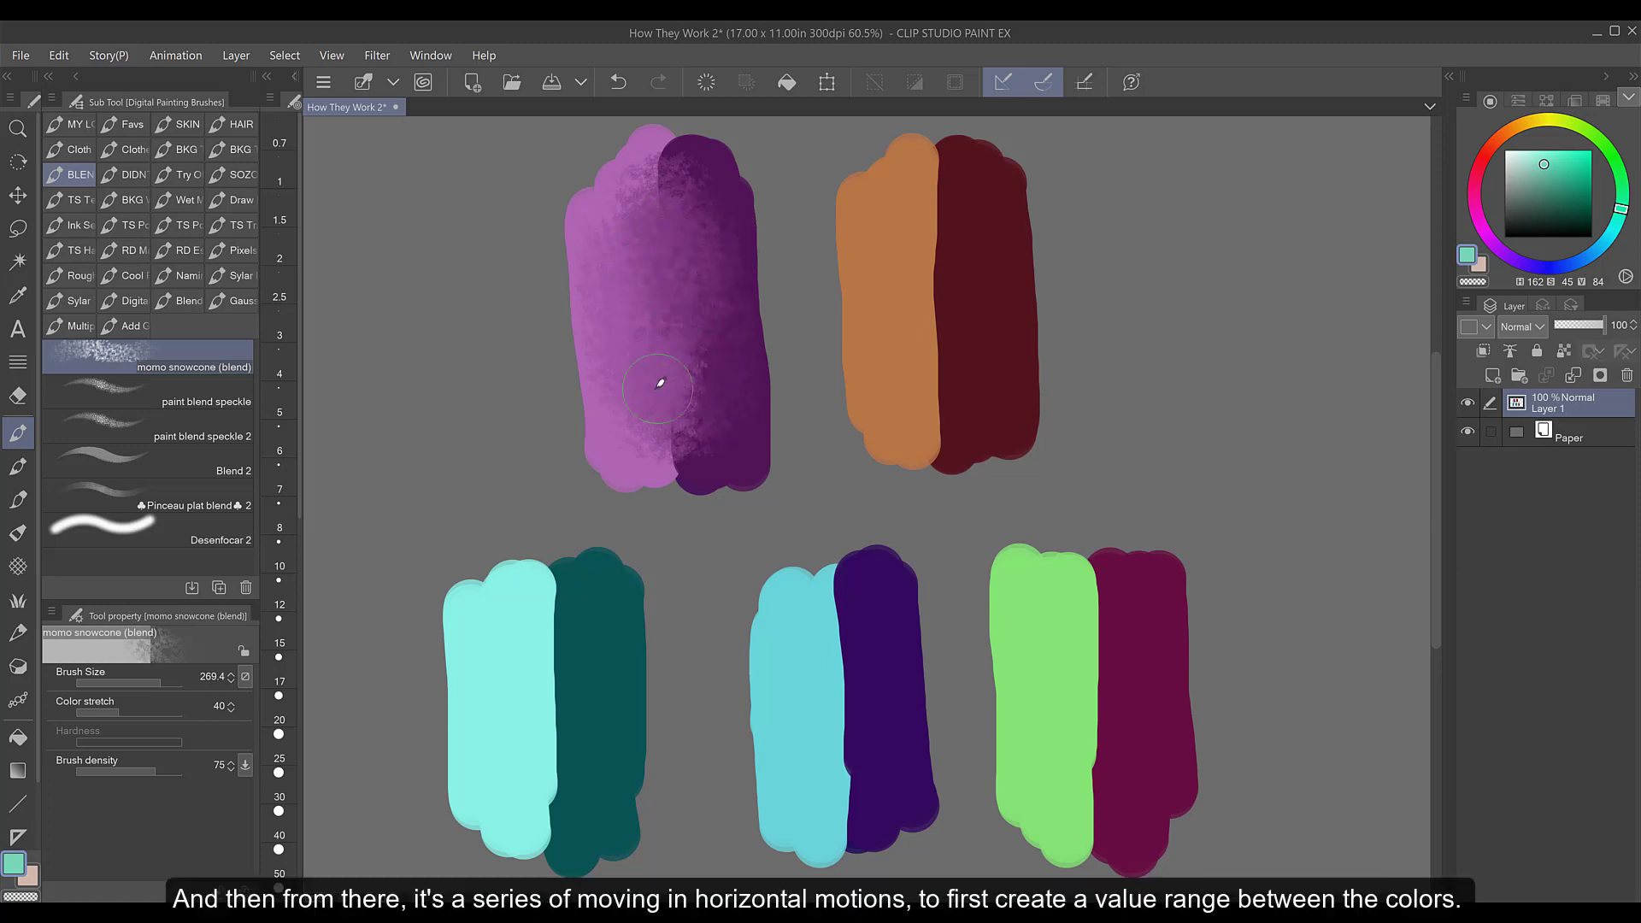
mouse_move(692, 265)
left_mouse_down()
mouse_move(712, 380)
mouse_move(687, 225)
mouse_move(707, 385)
mouse_move(719, 240)
mouse_move(729, 387)
left_mouse_up()
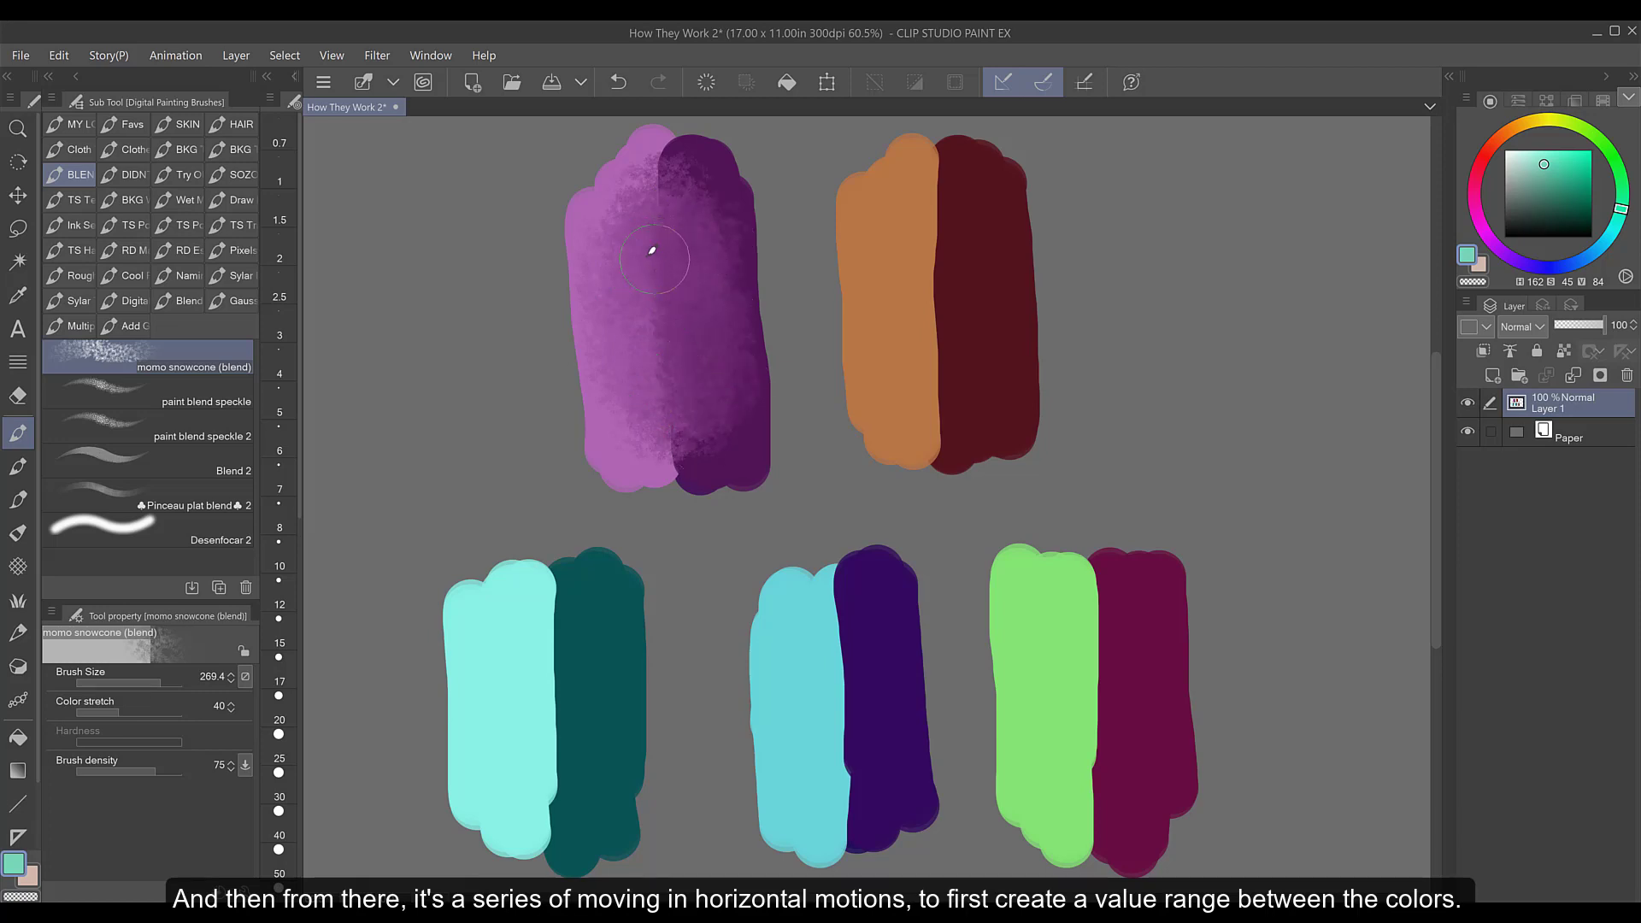
mouse_move(658, 240)
left_mouse_down()
mouse_move(669, 392)
mouse_move(633, 248)
mouse_move(615, 269)
mouse_move(624, 377)
mouse_move(619, 245)
mouse_move(641, 424)
mouse_move(634, 268)
mouse_move(661, 294)
left_mouse_up()
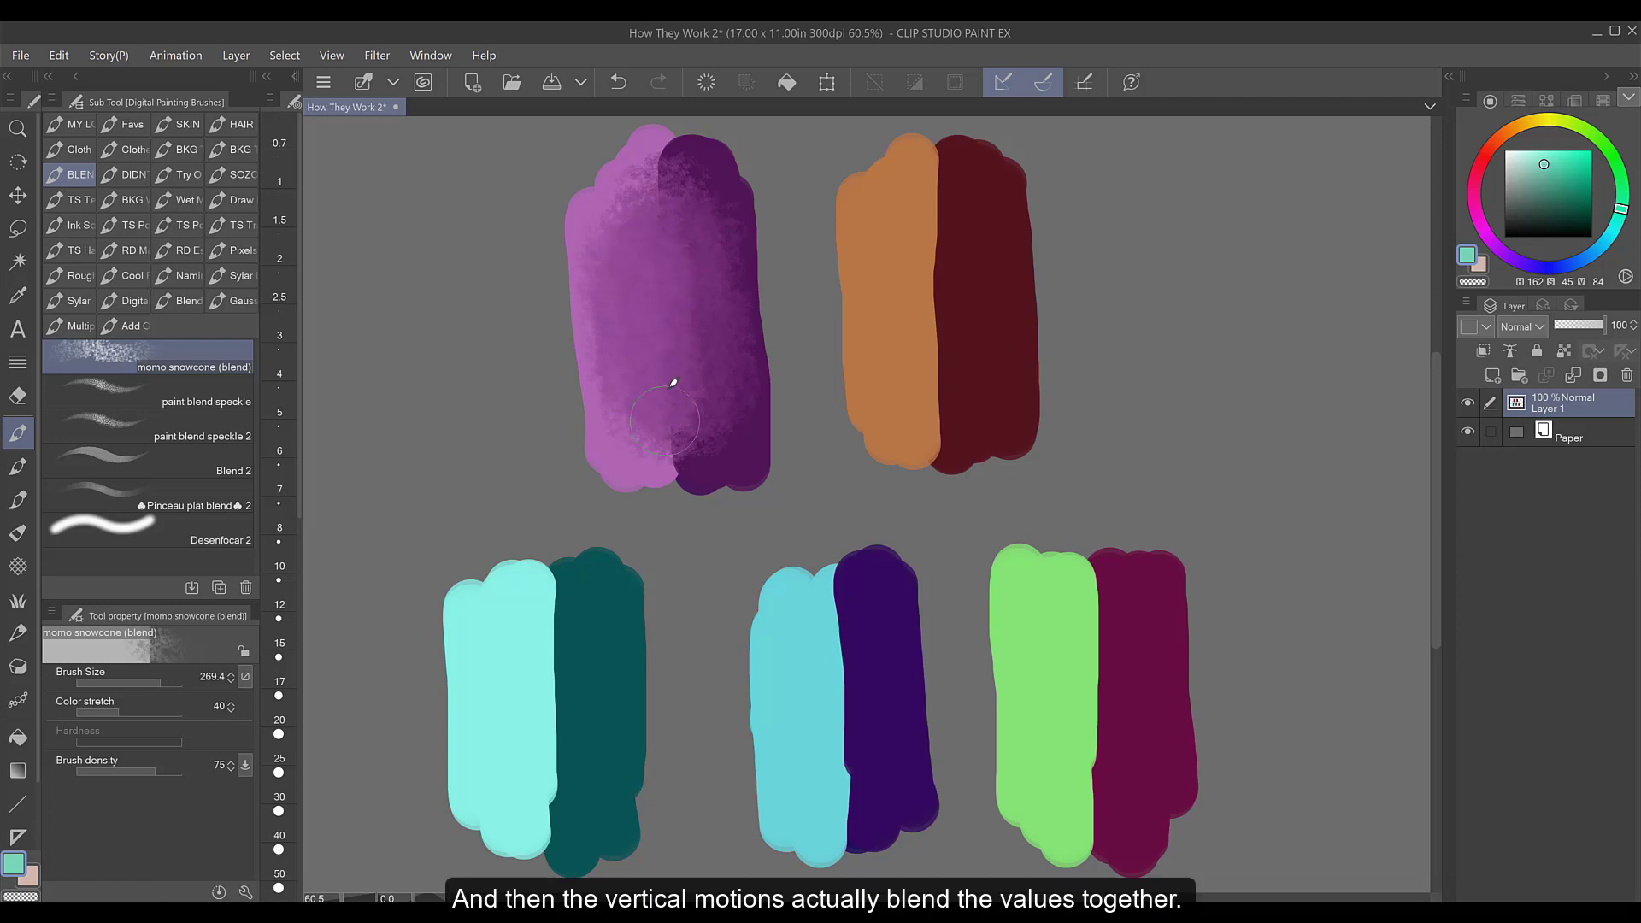
mouse_move(718, 386)
left_mouse_down()
mouse_move(689, 259)
mouse_move(592, 239)
mouse_move(620, 325)
left_mouse_up()
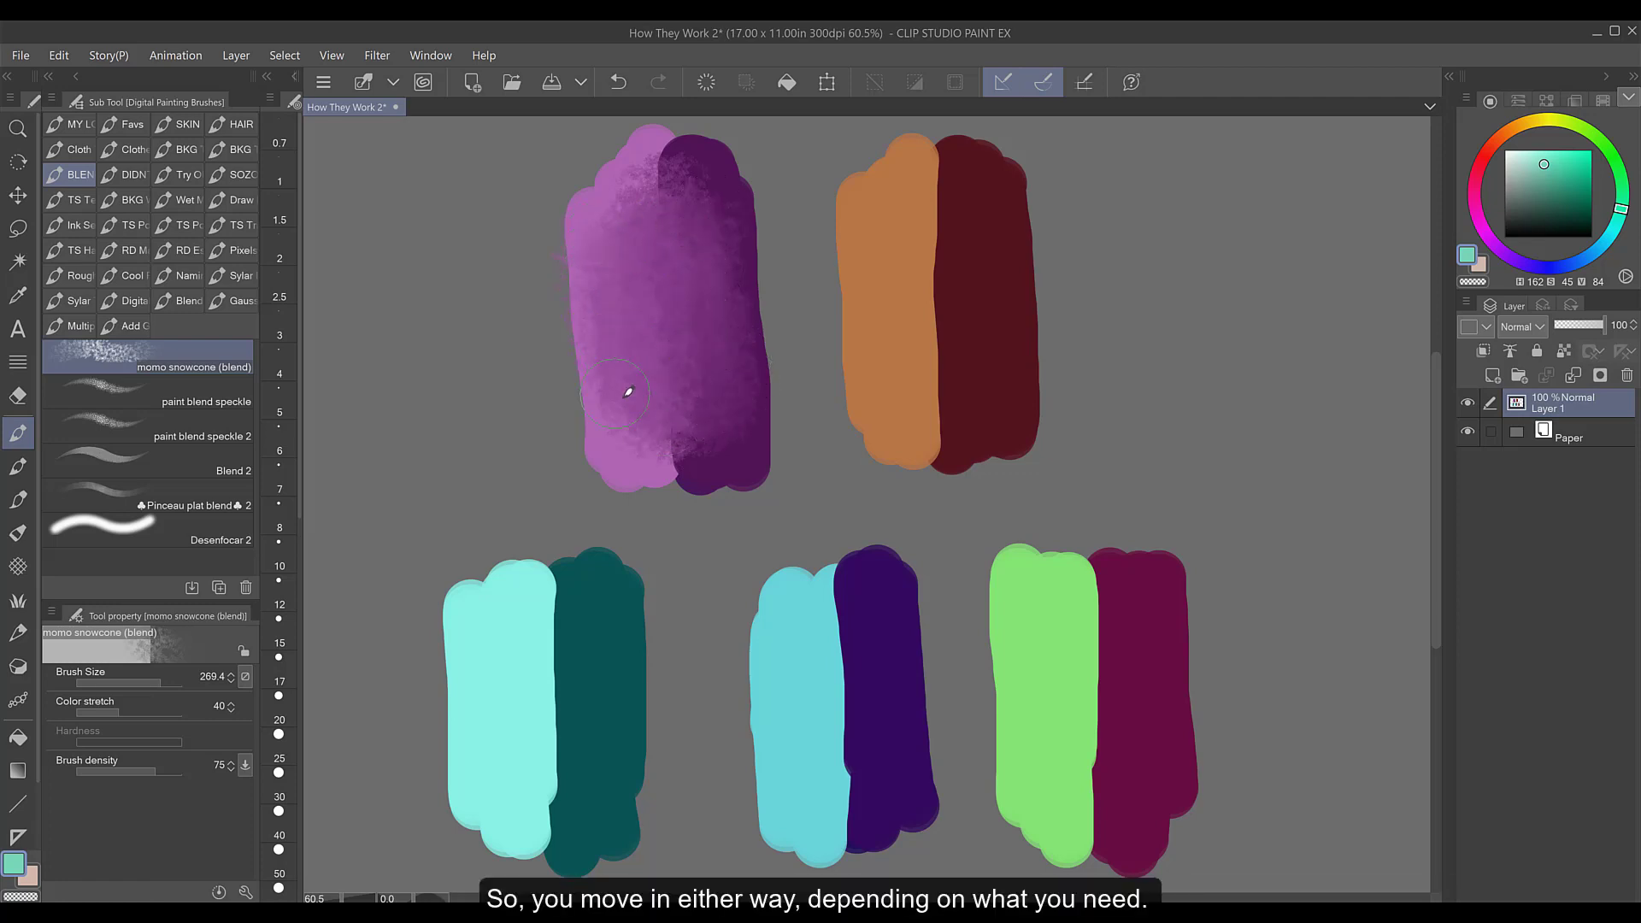
mouse_move(748, 202)
left_mouse_down()
mouse_move(746, 424)
mouse_move(759, 408)
mouse_move(721, 171)
left_mouse_up()
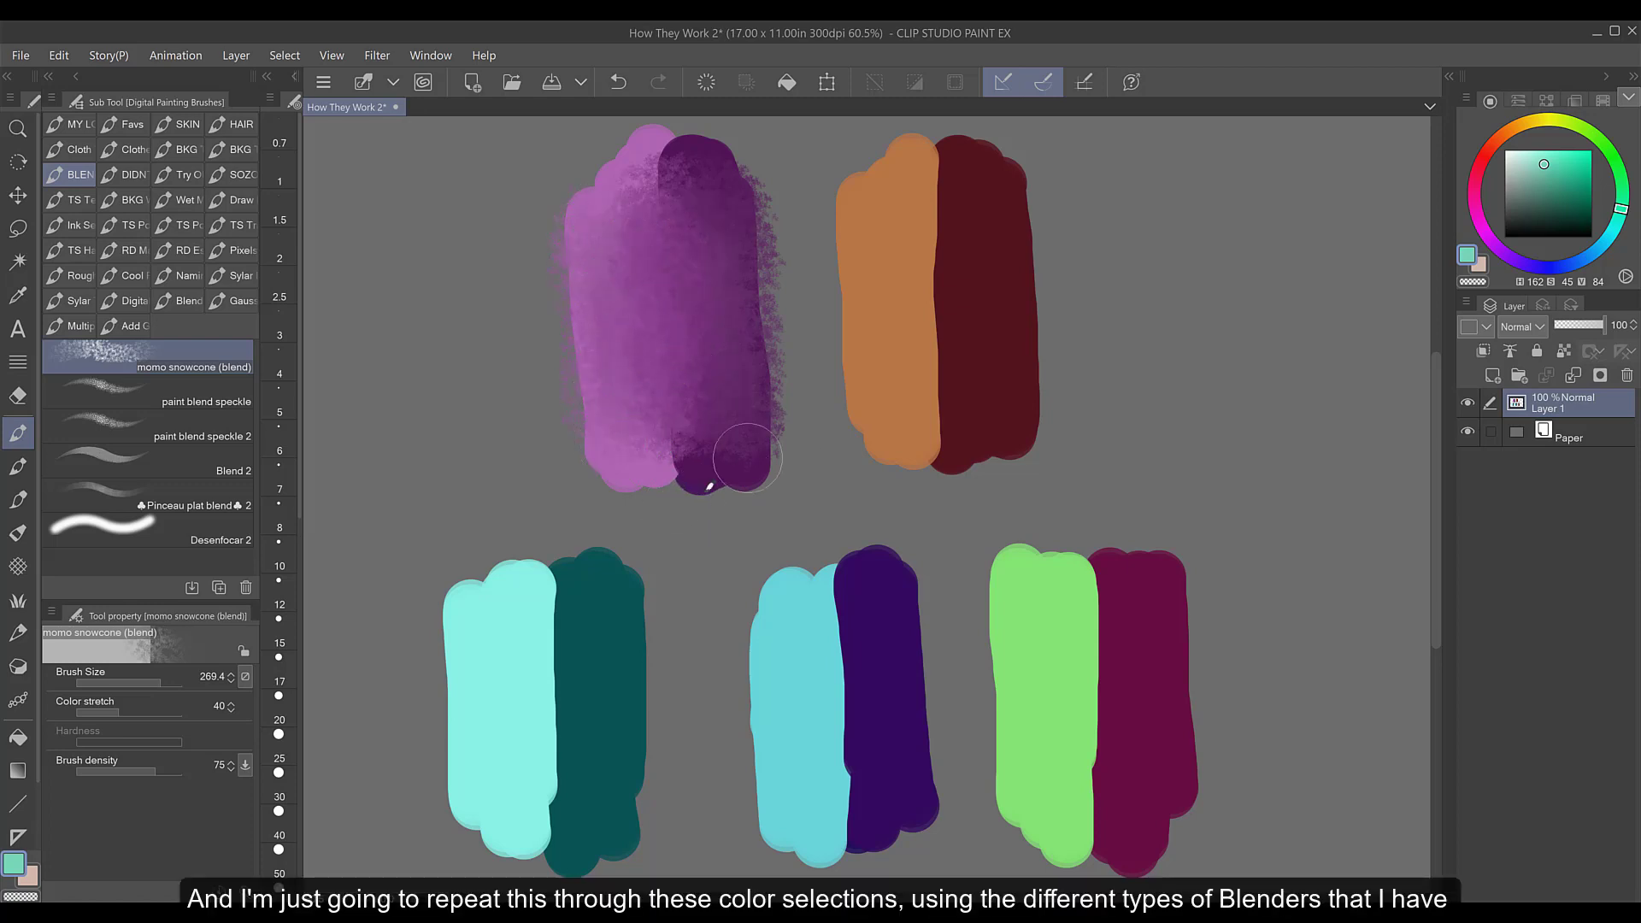
Step: Blend orange into dark red with paint blend speckle, and cyan into teal with Blend 2
left_click(205, 395)
mouse_move(923, 172)
left_mouse_down()
mouse_move(941, 418)
mouse_move(960, 202)
mouse_move(951, 240)
mouse_move(972, 231)
mouse_move(923, 253)
mouse_move(928, 184)
mouse_move(949, 348)
mouse_move(926, 441)
left_mouse_up()
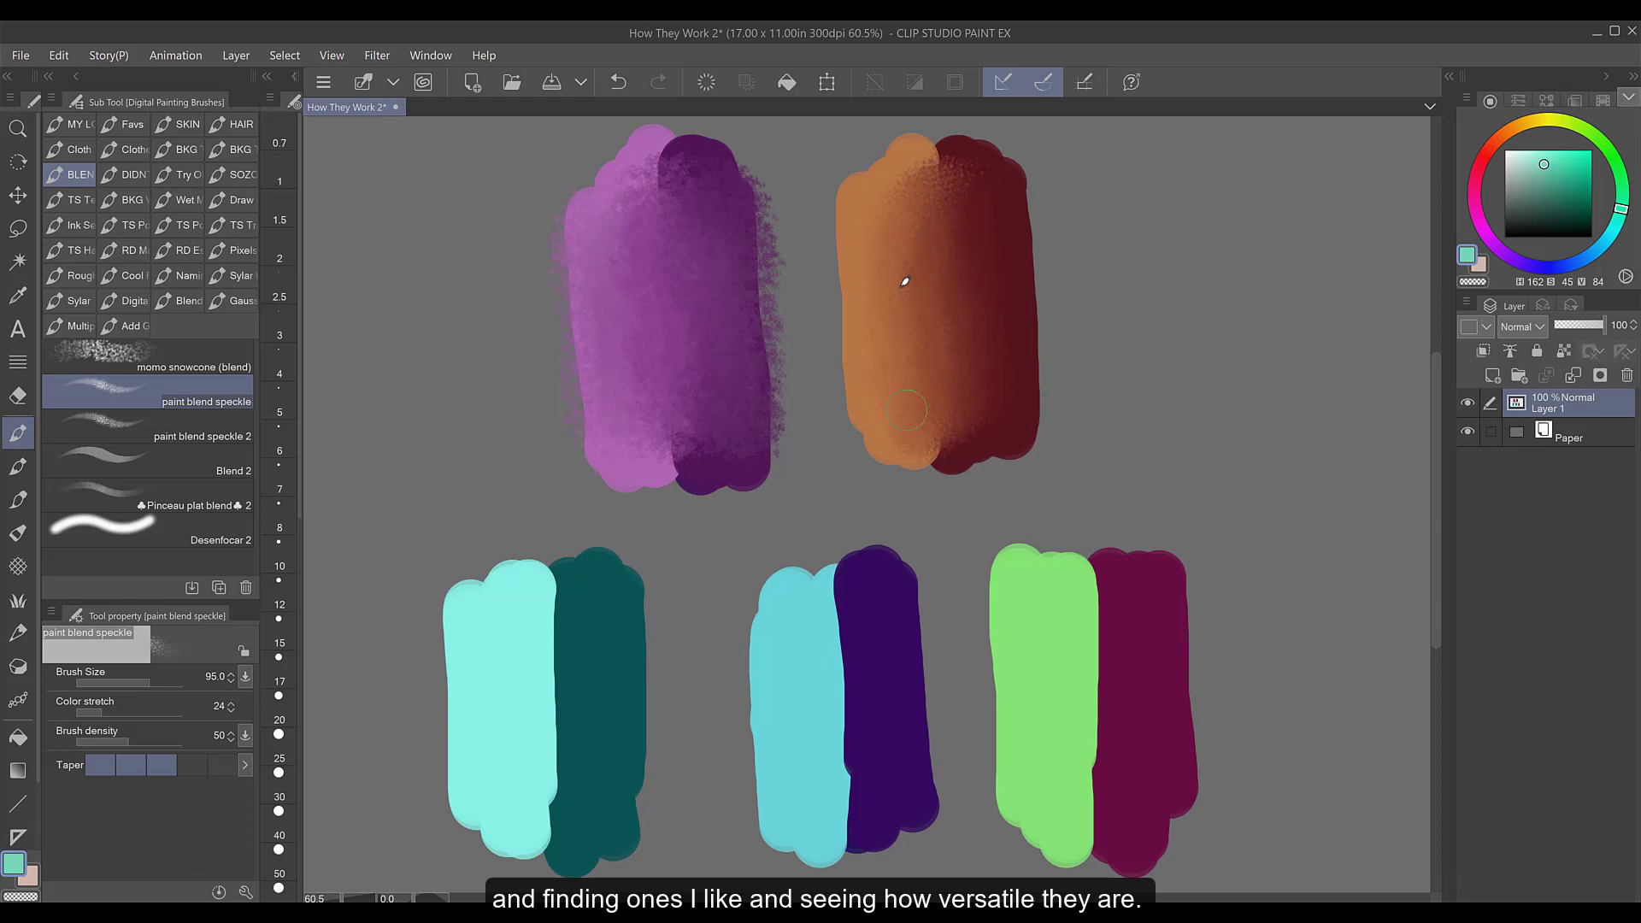
left_click(235, 468)
mouse_move(530, 633)
left_mouse_down()
mouse_move(560, 758)
mouse_move(542, 773)
mouse_move(576, 630)
mouse_move(542, 744)
mouse_move(542, 663)
mouse_move(498, 632)
mouse_move(567, 670)
mouse_move(586, 633)
mouse_move(532, 676)
mouse_move(593, 776)
mouse_move(560, 800)
mouse_move(633, 822)
left_mouse_up()
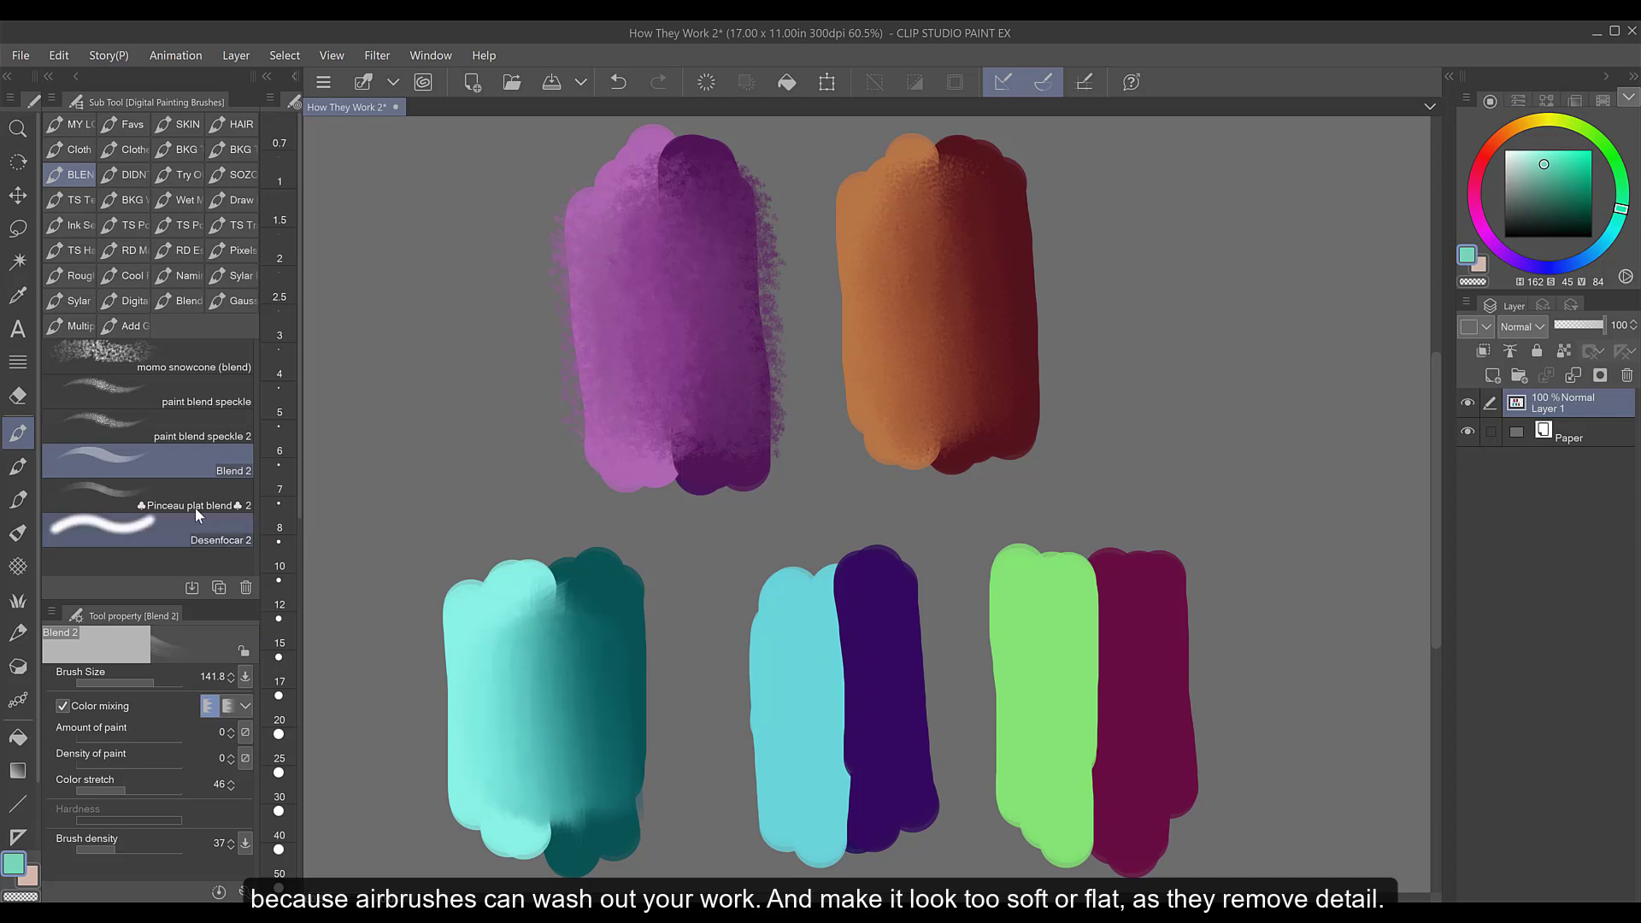
Step: Blend cyan/indigo with Pinceau plat blend 2 and soften green/maroon with Desenfocar 2
left_click(148, 496)
mouse_move(847, 598)
left_mouse_down()
mouse_move(851, 812)
mouse_move(855, 633)
mouse_move(833, 744)
mouse_move(854, 678)
mouse_move(842, 598)
mouse_move(791, 656)
mouse_move(863, 726)
mouse_move(846, 752)
mouse_move(838, 684)
mouse_move(781, 723)
mouse_move(829, 629)
mouse_move(889, 770)
mouse_move(842, 637)
mouse_move(781, 812)
left_mouse_up()
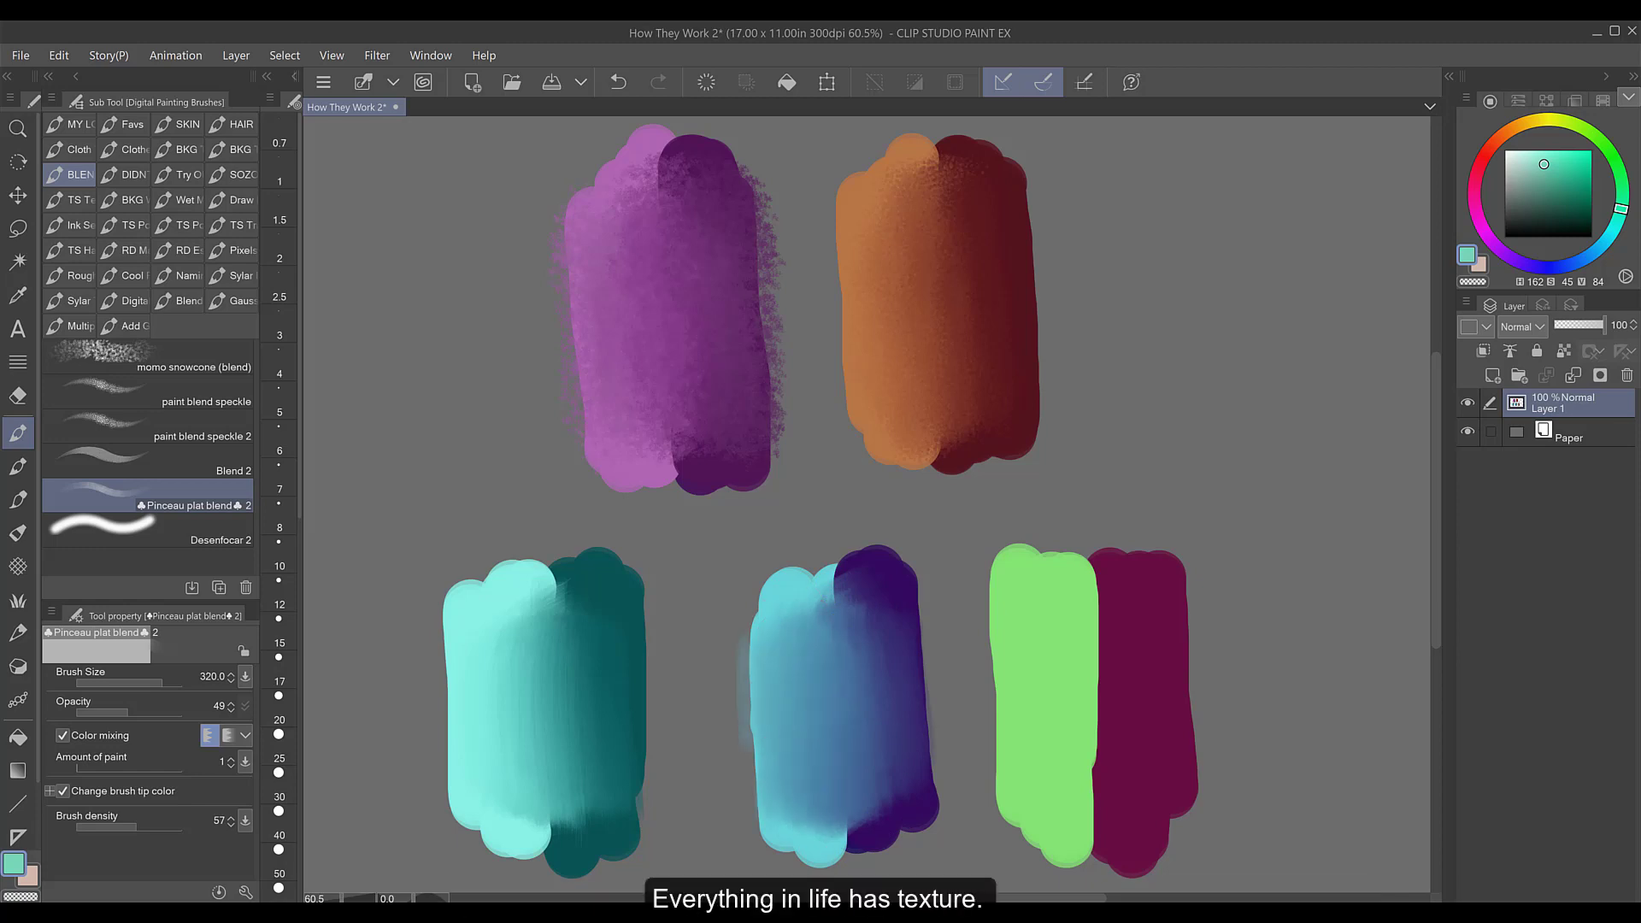
key("period")
mouse_move(1129, 624)
left_mouse_down()
mouse_move(1075, 625)
mouse_move(1102, 796)
mouse_move(1132, 708)
mouse_move(1090, 821)
left_mouse_up()
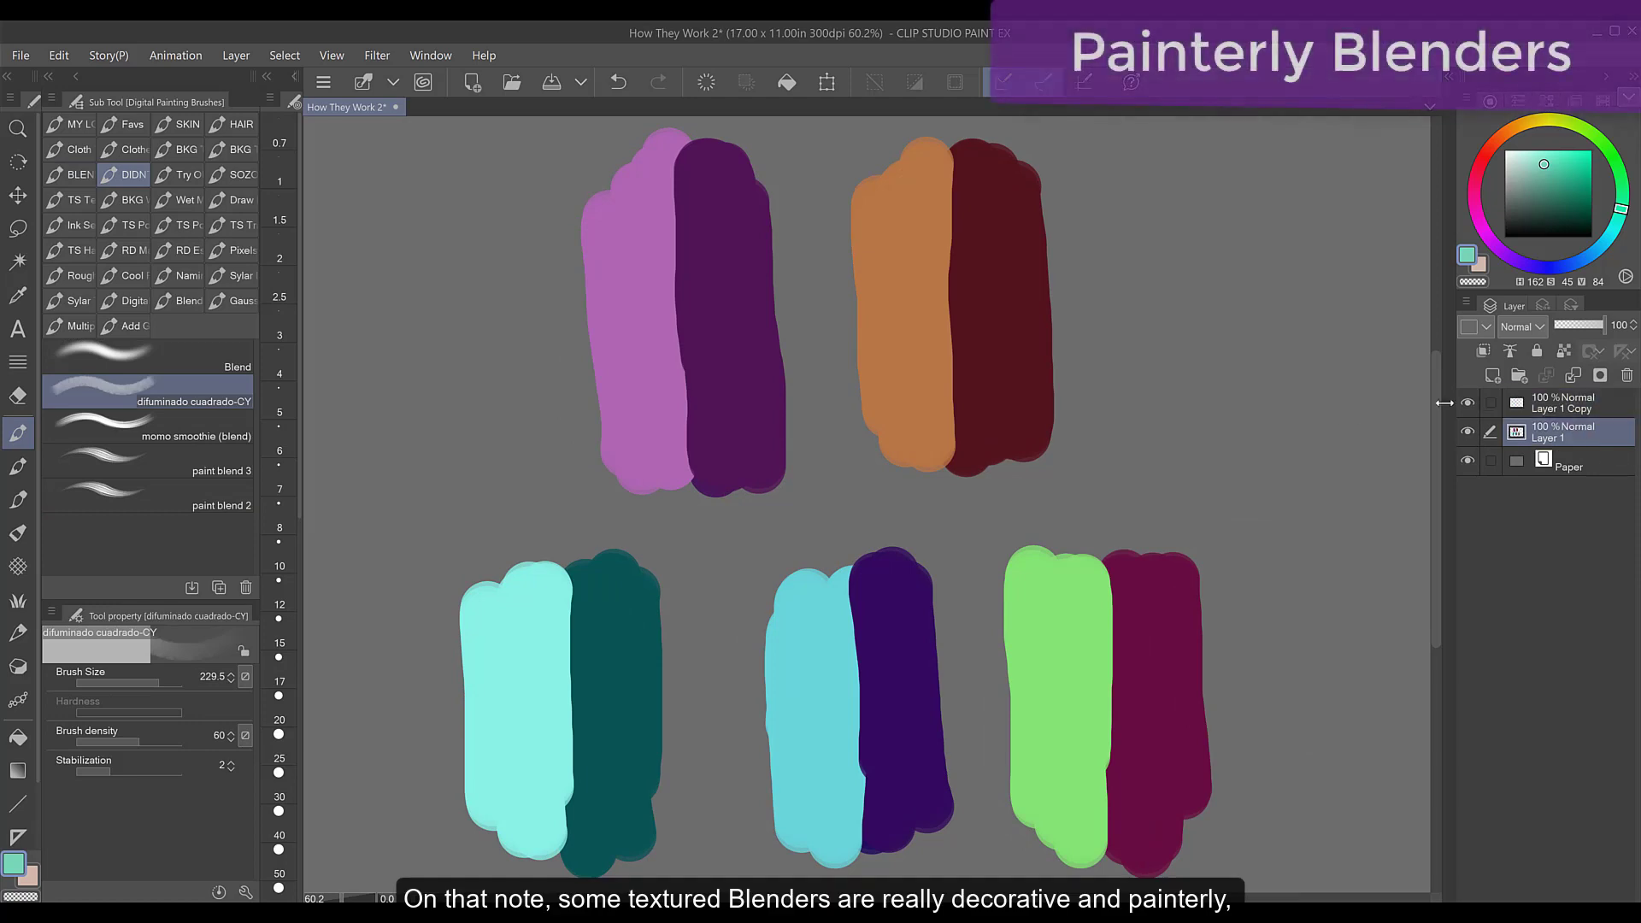
Step: Smudge the pink-purple border down to the swatch bottom with difuminado cuadrado-CY
mouse_move(671, 189)
left_mouse_down()
mouse_move(692, 374)
mouse_move(681, 234)
mouse_move(659, 209)
left_mouse_up()
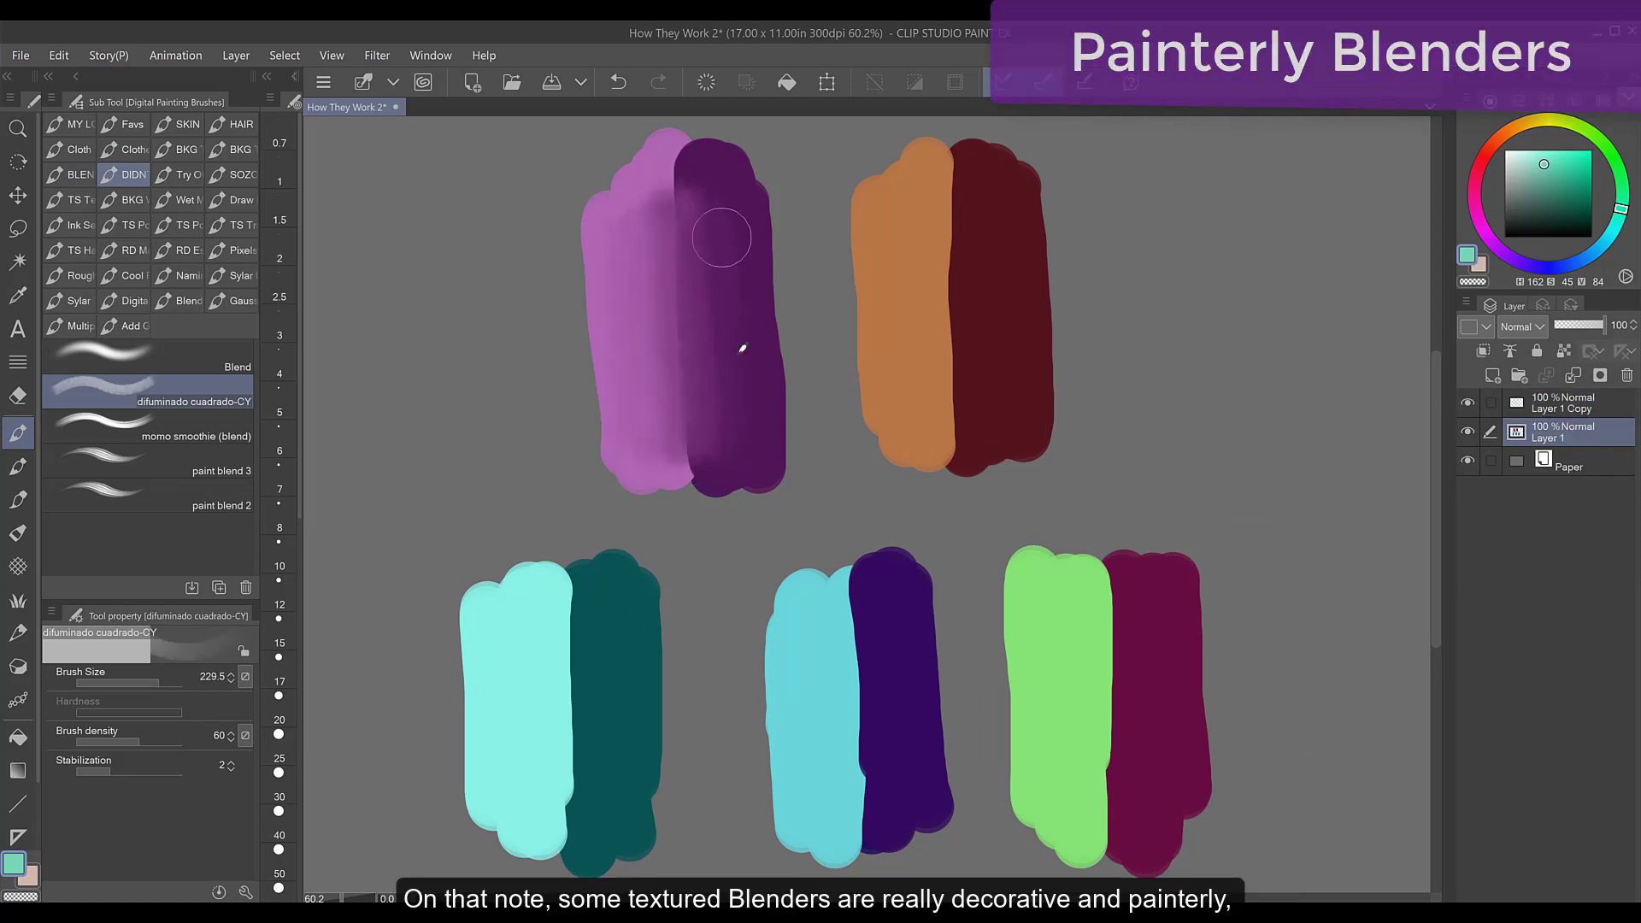
mouse_move(685, 336)
left_mouse_down()
mouse_move(677, 275)
mouse_move(655, 429)
left_mouse_up()
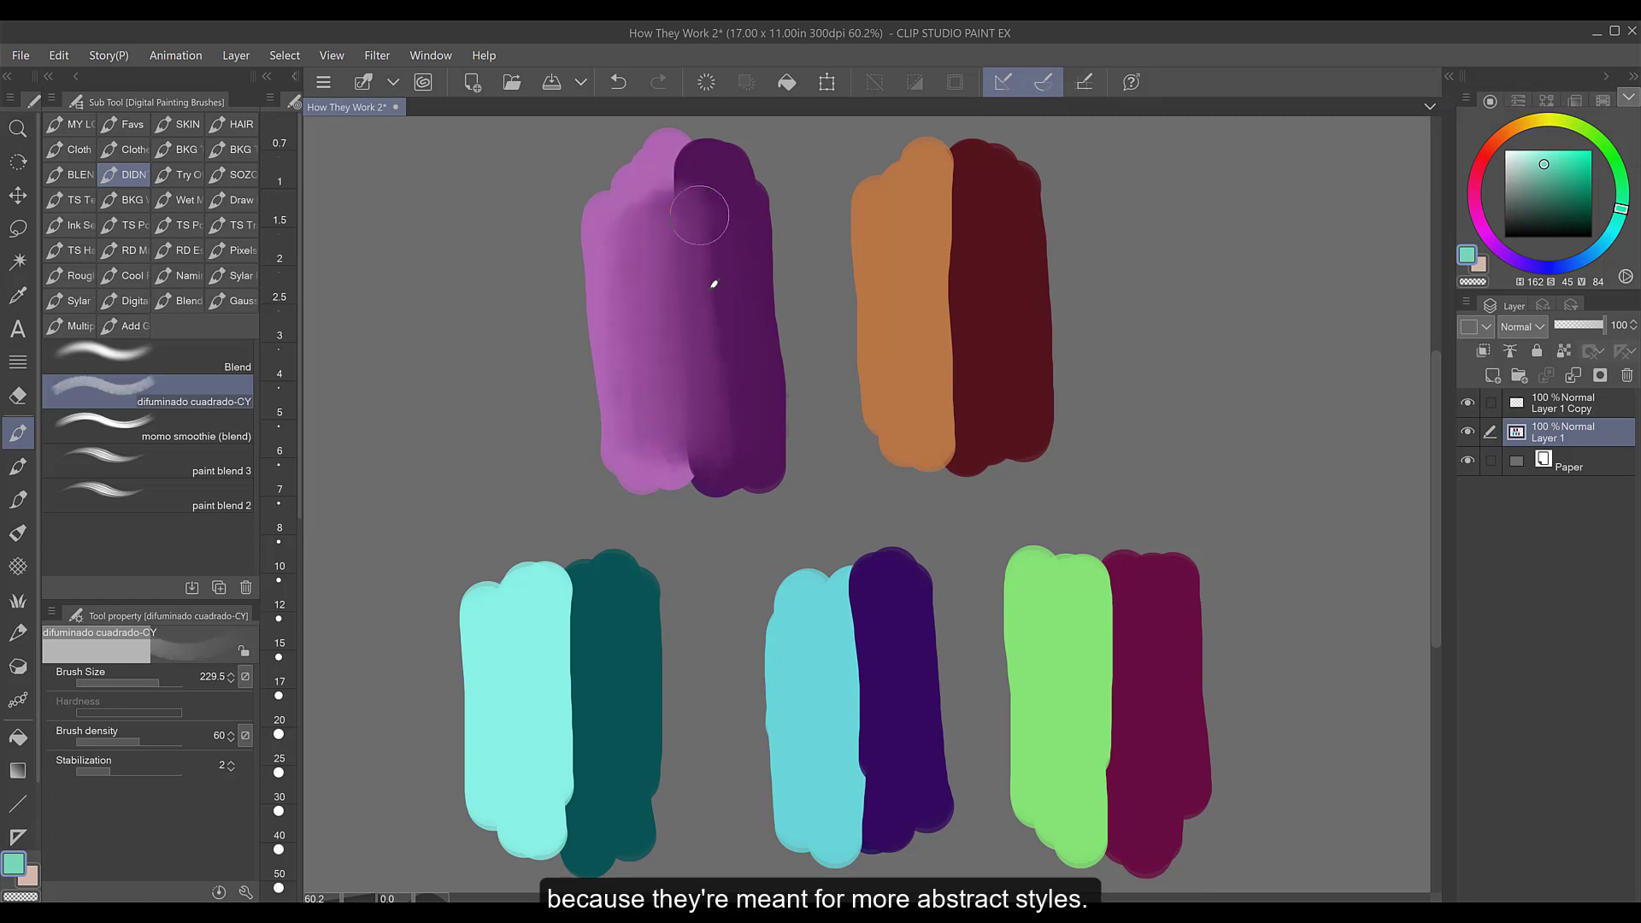
left_click_drag(671, 247, 692, 443)
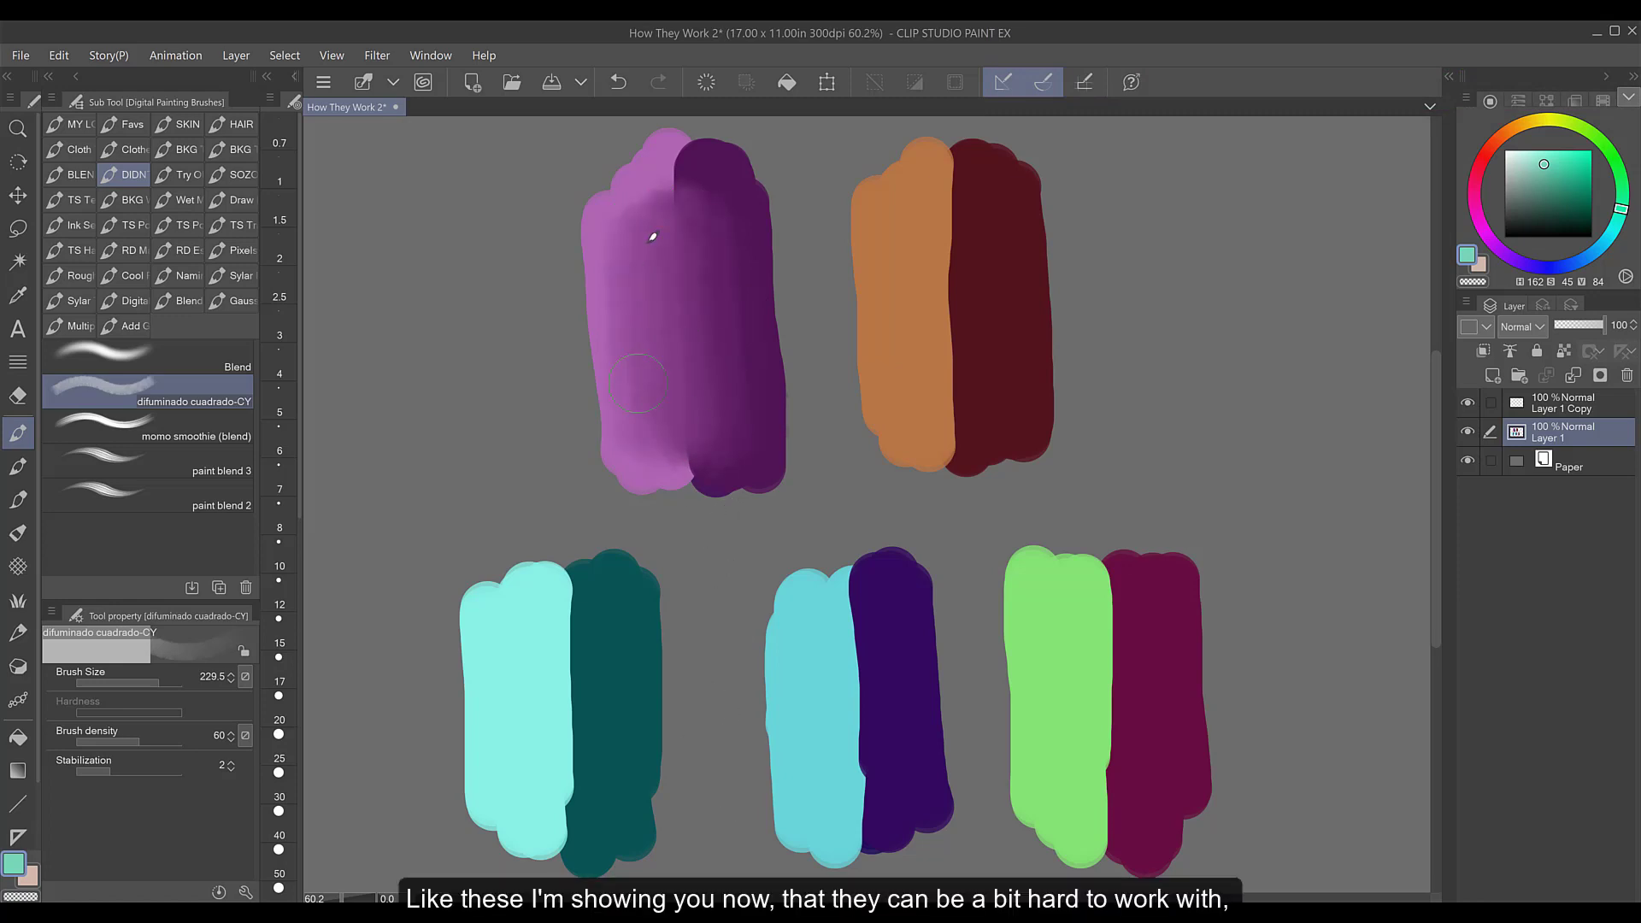
mouse_move(715, 251)
left_mouse_down()
mouse_move(753, 353)
mouse_move(682, 362)
mouse_move(676, 481)
left_mouse_up()
Step: Blend orange into maroon with momo smoothie (blend) and streak cyan/teal with paint blend 3
left_click(102, 425)
mouse_move(966, 196)
left_mouse_down()
mouse_move(958, 376)
mouse_move(927, 349)
mouse_move(963, 208)
mouse_move(982, 418)
mouse_move(992, 201)
mouse_move(1017, 298)
mouse_move(997, 396)
mouse_move(971, 202)
mouse_move(936, 337)
mouse_move(982, 403)
mouse_move(960, 267)
mouse_move(1026, 290)
mouse_move(954, 462)
left_mouse_up()
left_click(209, 465)
mouse_move(549, 580)
left_mouse_down()
mouse_move(580, 745)
mouse_move(549, 623)
mouse_move(541, 773)
mouse_move(521, 618)
mouse_move(521, 807)
mouse_move(599, 652)
mouse_move(610, 817)
mouse_move(628, 595)
mouse_move(638, 778)
mouse_move(598, 609)
mouse_move(608, 808)
mouse_move(562, 604)
mouse_move(551, 718)
left_mouse_up()
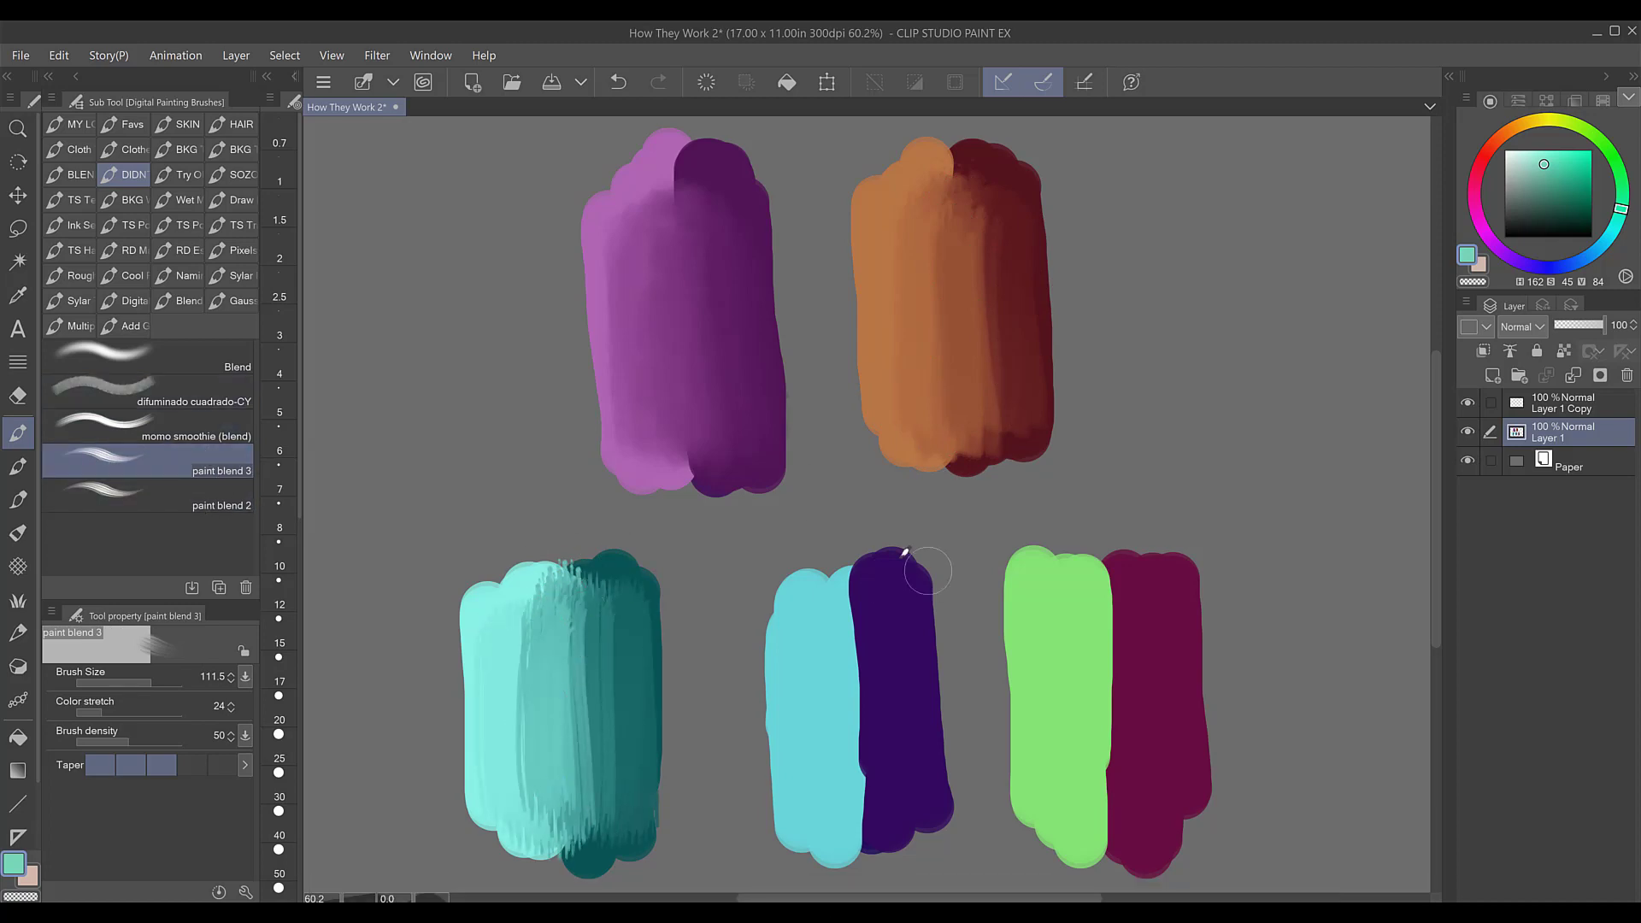
Step: Streak cyan/indigo with paint blend 3, then smear green into maroon with momo smoothie (blend)
mouse_move(881, 580)
left_mouse_down()
mouse_move(853, 597)
mouse_move(912, 718)
mouse_move(949, 676)
mouse_move(924, 598)
mouse_move(817, 542)
mouse_move(828, 594)
mouse_move(894, 641)
mouse_move(899, 827)
mouse_move(828, 649)
mouse_move(774, 615)
mouse_move(813, 751)
mouse_move(780, 781)
mouse_move(914, 667)
mouse_move(844, 649)
mouse_move(835, 752)
mouse_move(828, 578)
mouse_move(898, 567)
mouse_move(881, 624)
mouse_move(952, 576)
mouse_move(906, 684)
mouse_move(934, 813)
mouse_move(875, 841)
mouse_move(901, 670)
mouse_move(812, 557)
mouse_move(772, 851)
mouse_move(851, 842)
mouse_move(868, 705)
left_mouse_up()
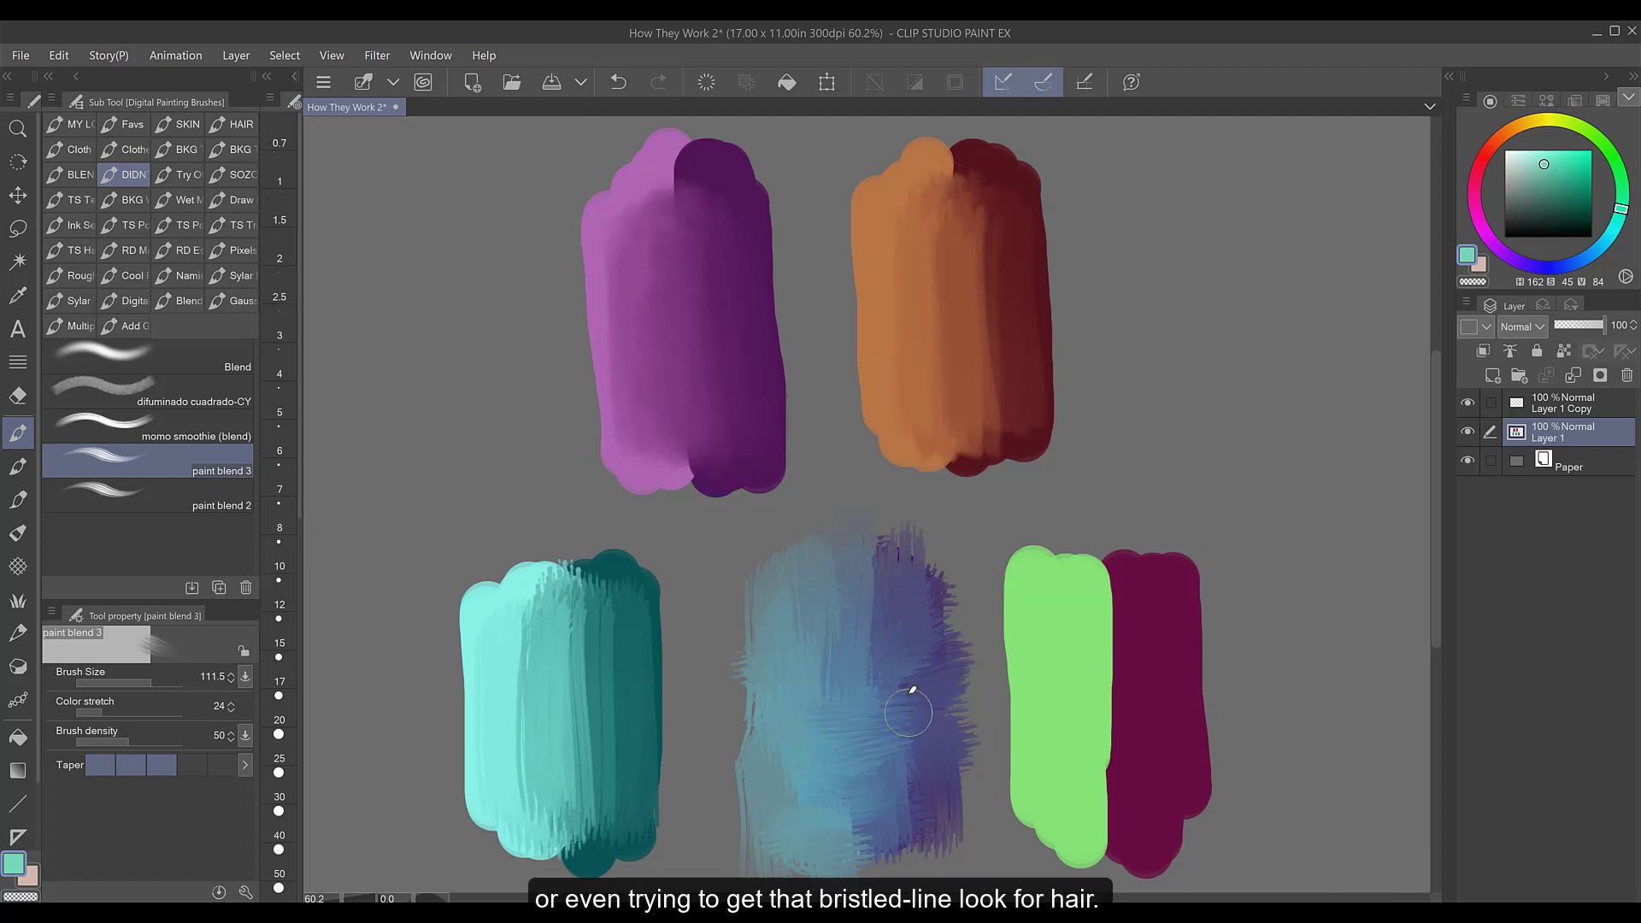
left_click(200, 433)
mouse_move(1066, 590)
left_mouse_down()
mouse_move(1079, 557)
mouse_move(1146, 732)
mouse_move(1157, 579)
mouse_move(1095, 630)
mouse_move(1081, 587)
mouse_move(1150, 579)
mouse_move(1158, 747)
mouse_move(1088, 598)
mouse_move(1110, 649)
mouse_move(1059, 678)
mouse_move(1136, 740)
mouse_move(1132, 773)
mouse_move(1049, 593)
mouse_move(1038, 756)
mouse_move(1165, 630)
mouse_move(1183, 568)
mouse_move(1189, 641)
mouse_move(1157, 784)
mouse_move(1085, 791)
mouse_move(1041, 579)
mouse_move(1073, 812)
mouse_move(1147, 716)
mouse_move(1180, 787)
mouse_move(1199, 613)
left_mouse_up()
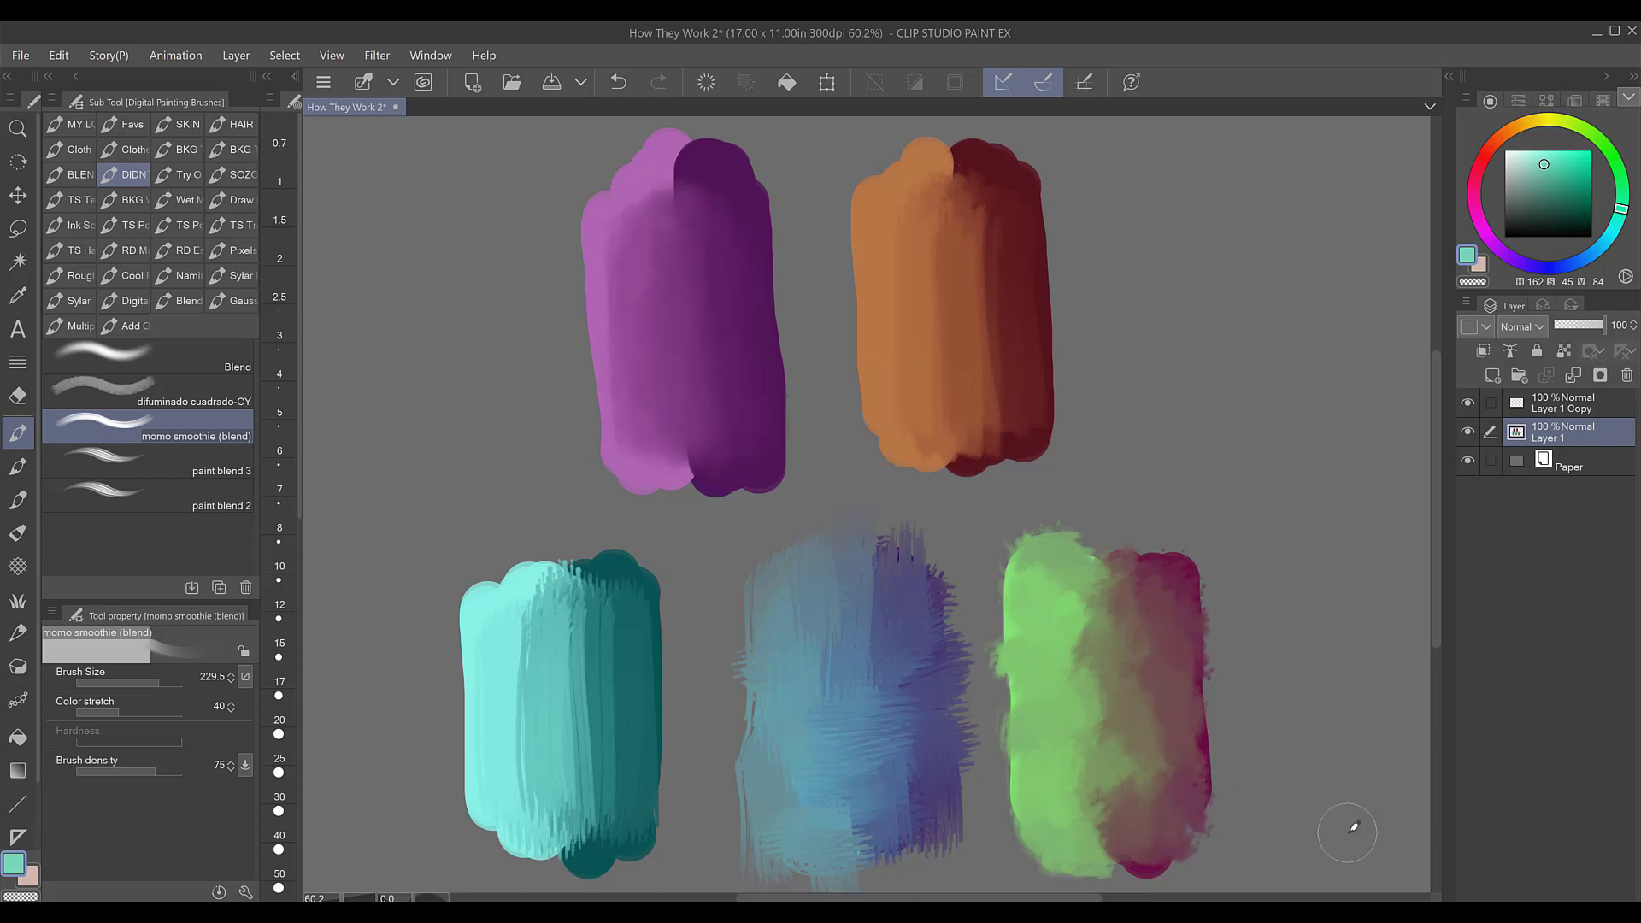
Step: Select the Desenfocar 2 blur blender from the BLEN brush set
left_click(73, 174)
left_click(102, 525)
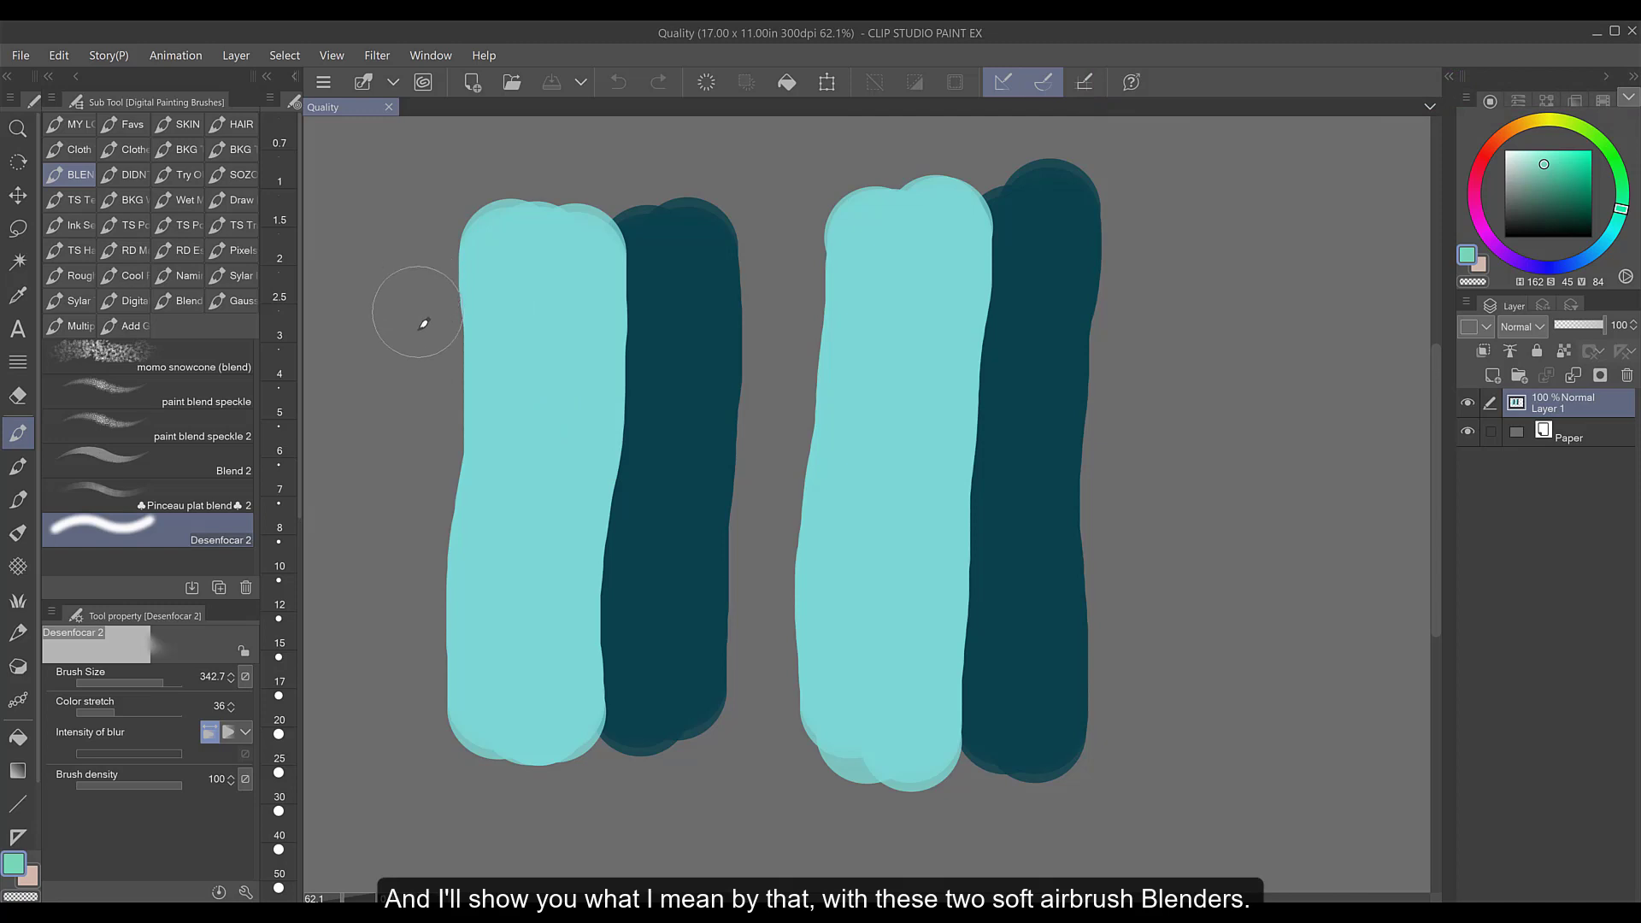
Step: Blur the left pair's light/dark teal boundary with Desenfocar 2
mouse_move(598, 275)
left_mouse_down()
mouse_move(641, 277)
mouse_move(646, 363)
mouse_move(587, 454)
mouse_move(627, 491)
mouse_move(561, 615)
mouse_move(593, 709)
left_mouse_up()
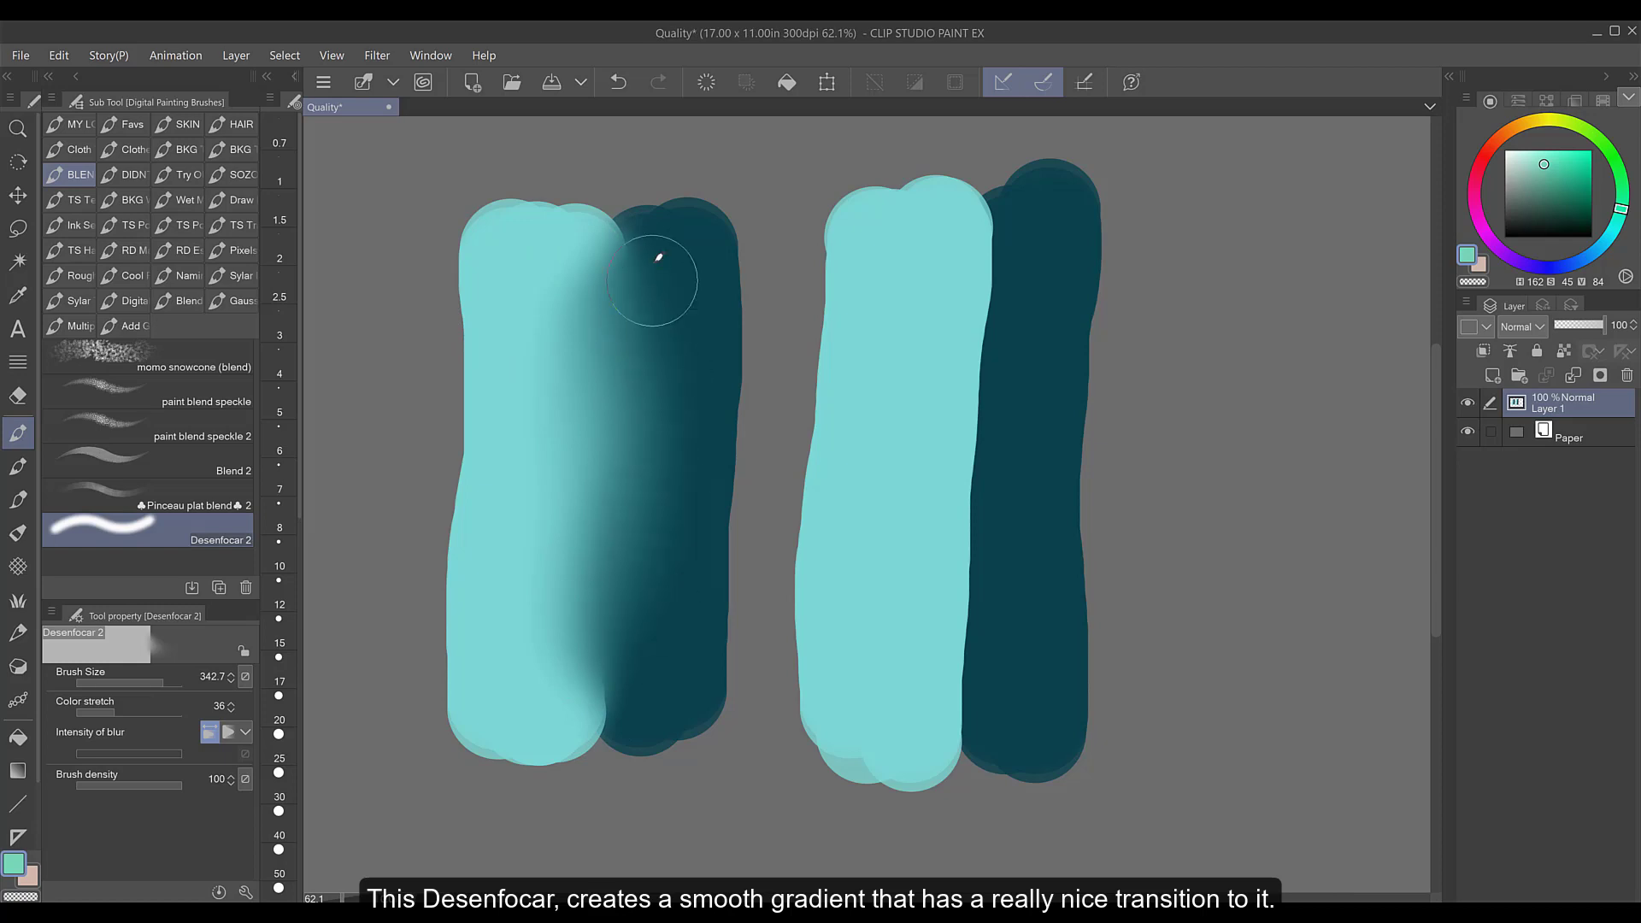
mouse_move(652, 261)
left_mouse_down()
mouse_move(611, 258)
mouse_move(581, 308)
left_mouse_up()
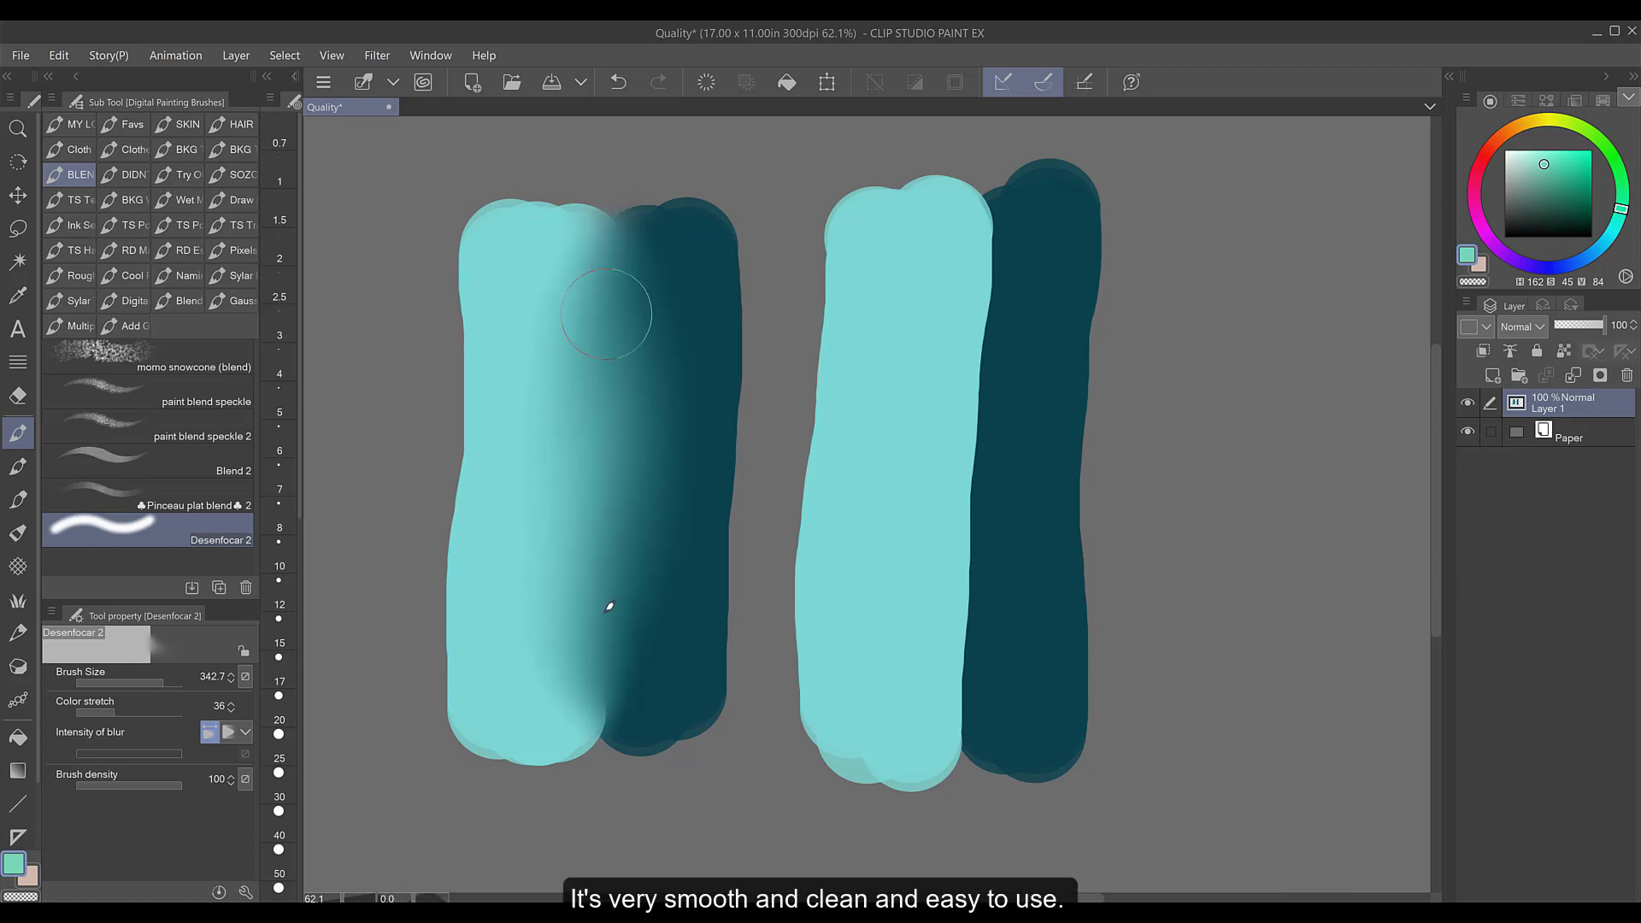
mouse_move(612, 684)
left_mouse_down()
mouse_move(648, 637)
mouse_move(696, 499)
mouse_move(663, 396)
left_mouse_up()
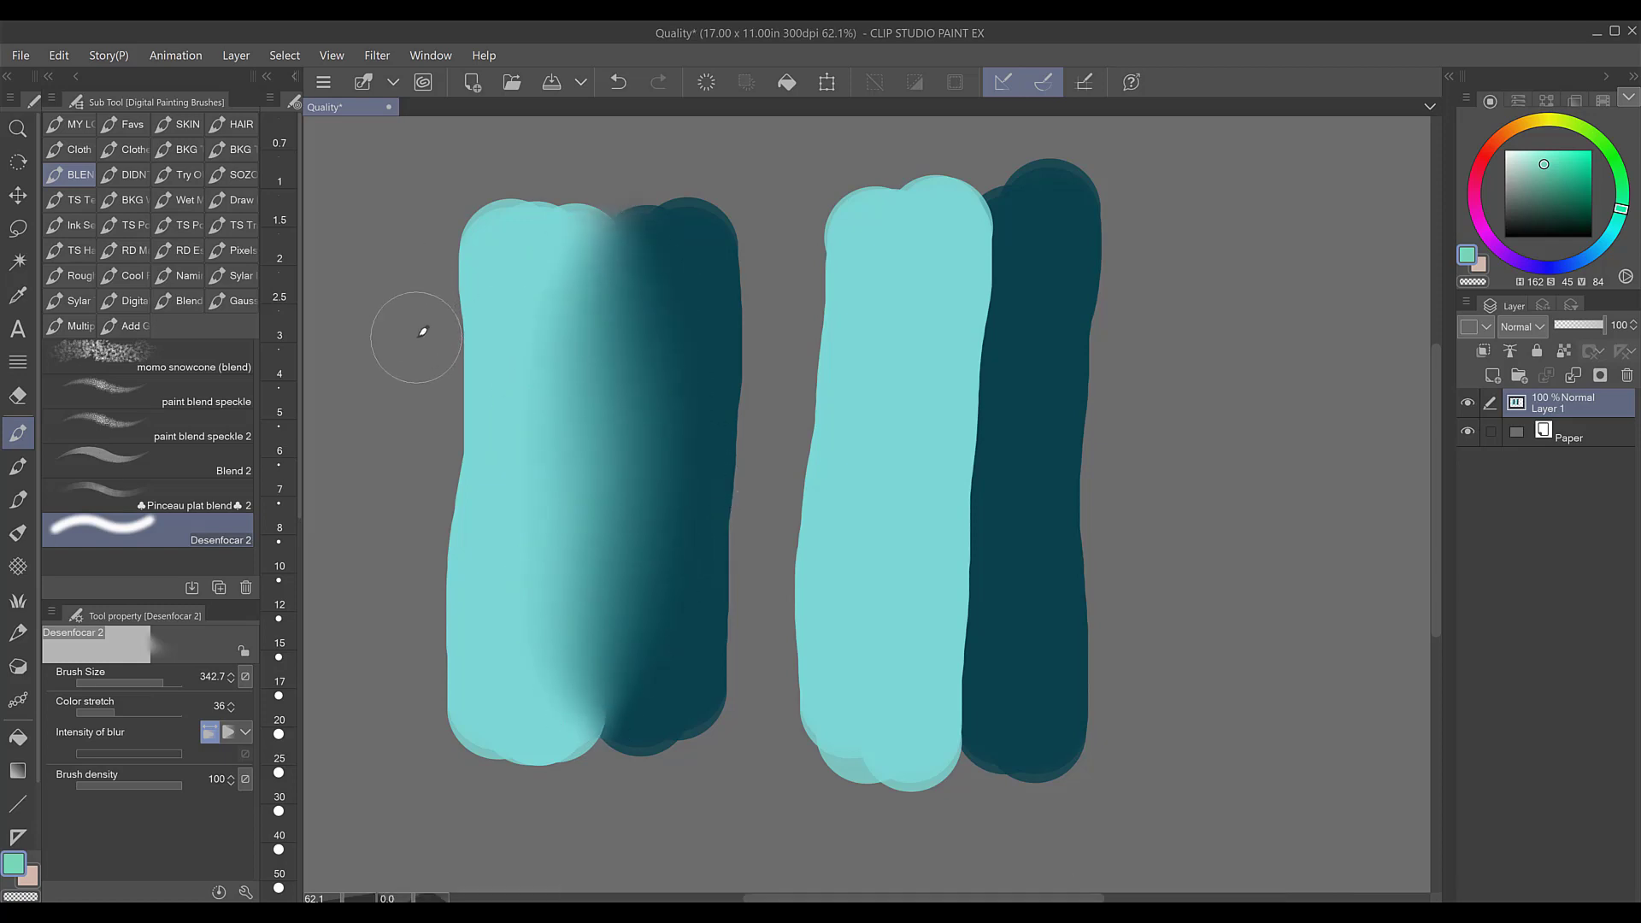
Step: Blend the right teal pair into a soft gradient with Blend, undoing the last stroke
left_click(130, 176)
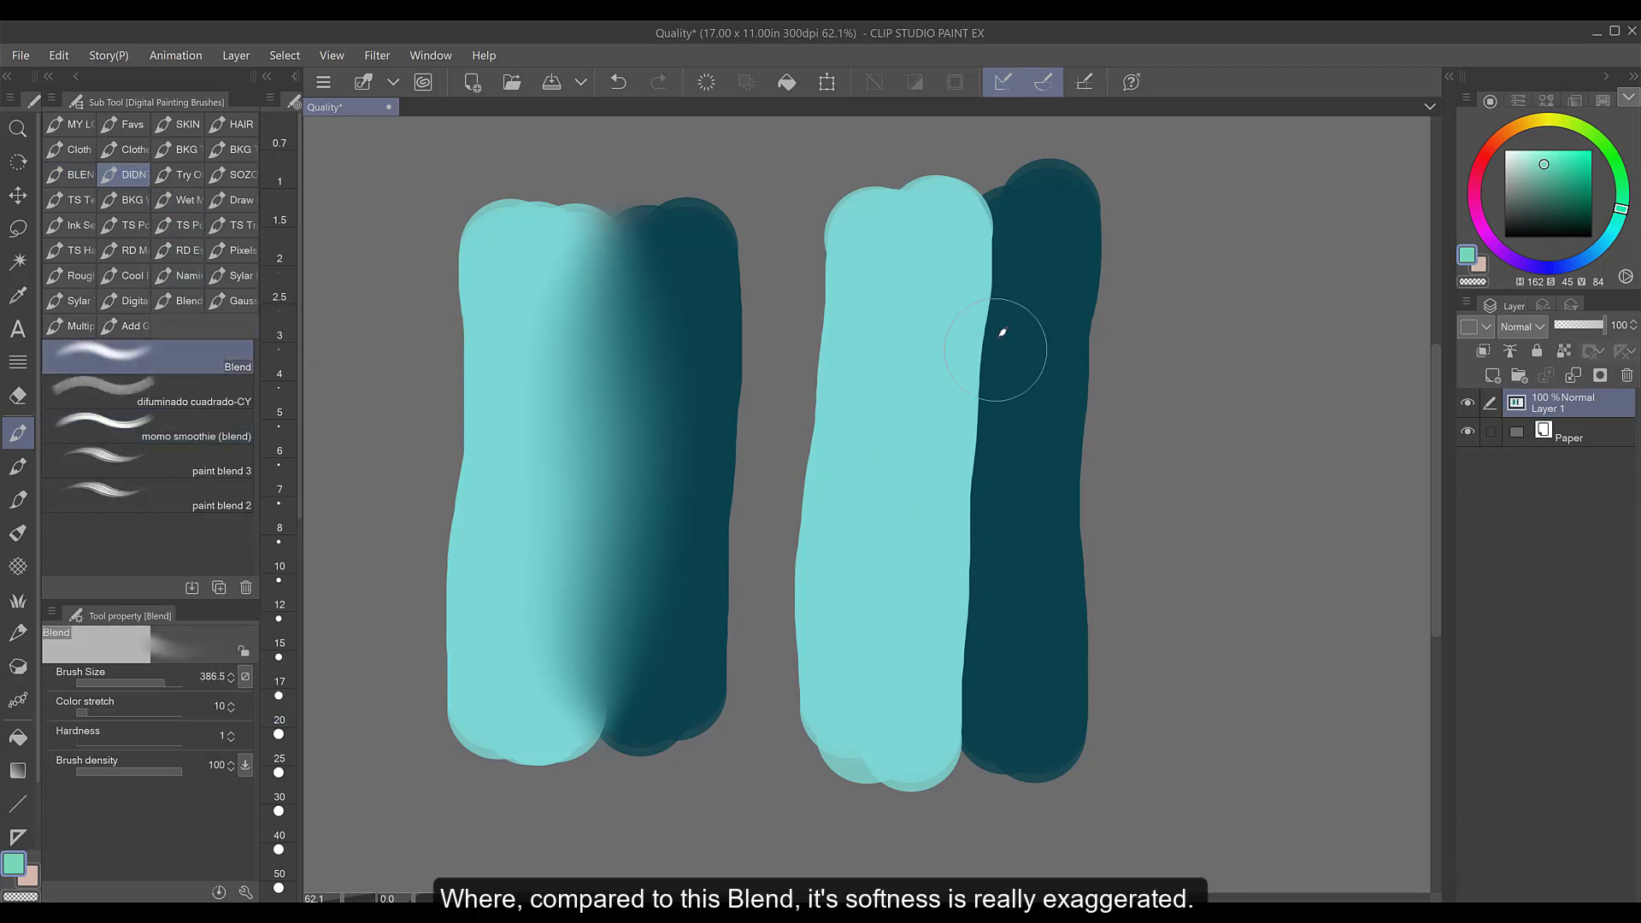
mouse_move(997, 326)
left_mouse_down()
mouse_move(937, 614)
mouse_move(913, 388)
mouse_move(881, 459)
left_mouse_up()
mouse_move(1003, 257)
left_mouse_down()
mouse_move(992, 530)
mouse_move(1020, 305)
mouse_move(1009, 673)
mouse_move(934, 332)
mouse_move(951, 473)
mouse_move(922, 668)
mouse_move(930, 306)
mouse_move(921, 690)
mouse_move(895, 326)
mouse_move(902, 651)
mouse_move(891, 369)
mouse_move(863, 600)
mouse_move(939, 526)
mouse_move(995, 281)
mouse_move(982, 669)
mouse_move(1004, 285)
mouse_move(1009, 590)
mouse_move(983, 651)
mouse_move(964, 322)
mouse_move(955, 670)
mouse_move(940, 299)
mouse_move(892, 676)
left_mouse_up()
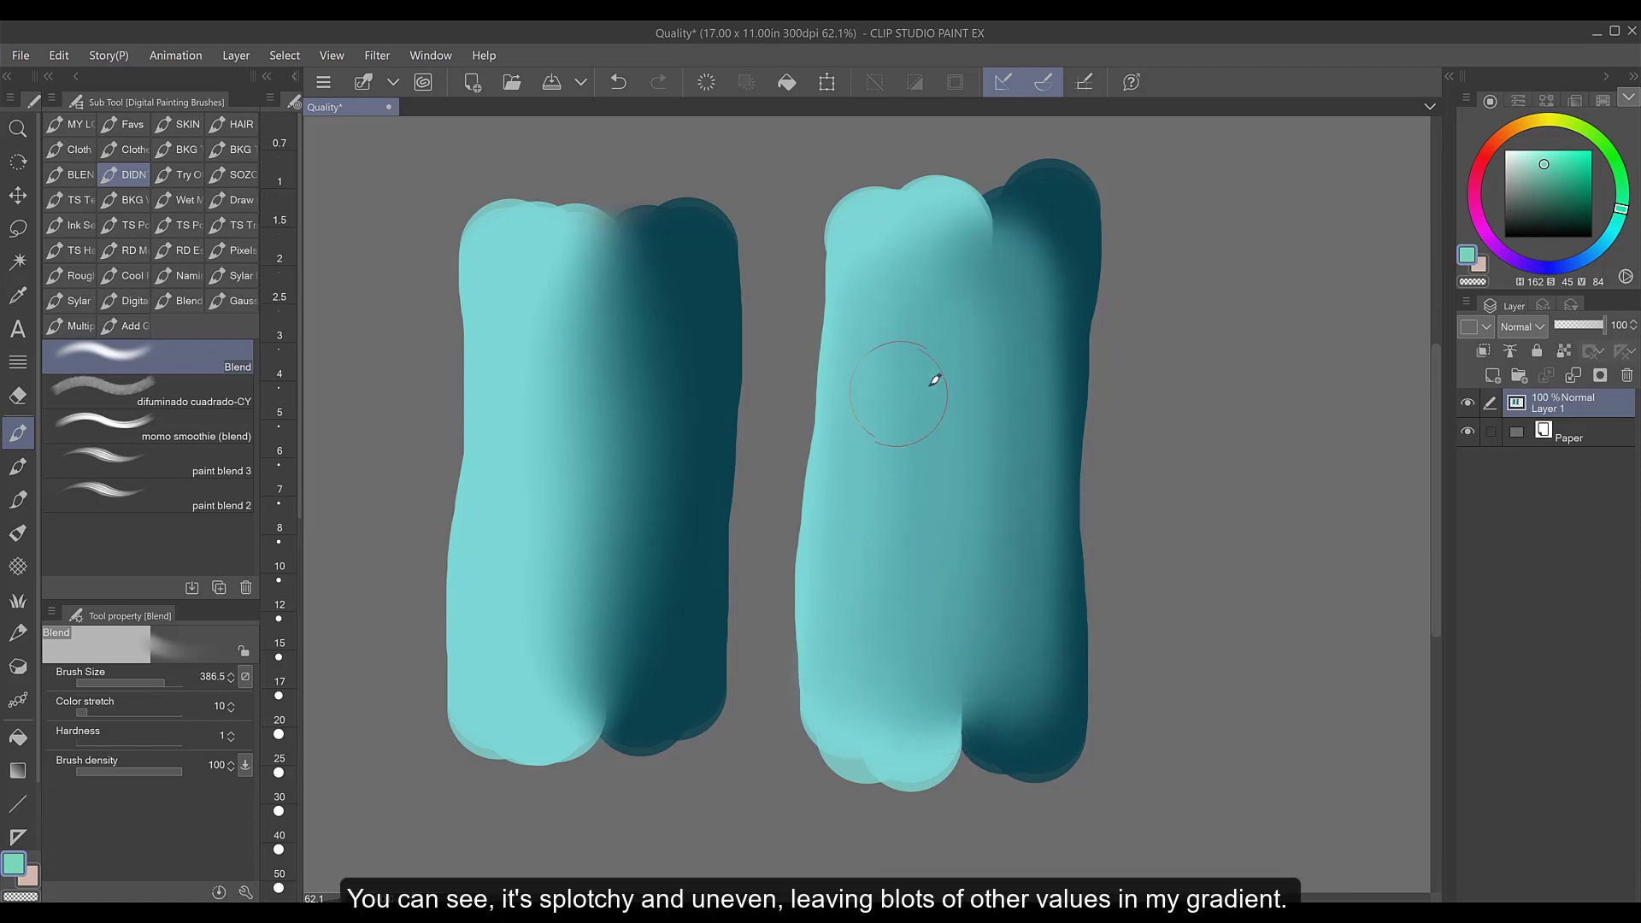
mouse_move(1031, 304)
left_mouse_down()
mouse_move(1027, 362)
mouse_move(1082, 255)
mouse_move(1053, 323)
mouse_move(1040, 644)
mouse_move(1061, 569)
mouse_move(1028, 304)
mouse_move(1003, 668)
mouse_move(972, 318)
mouse_move(961, 502)
left_mouse_up()
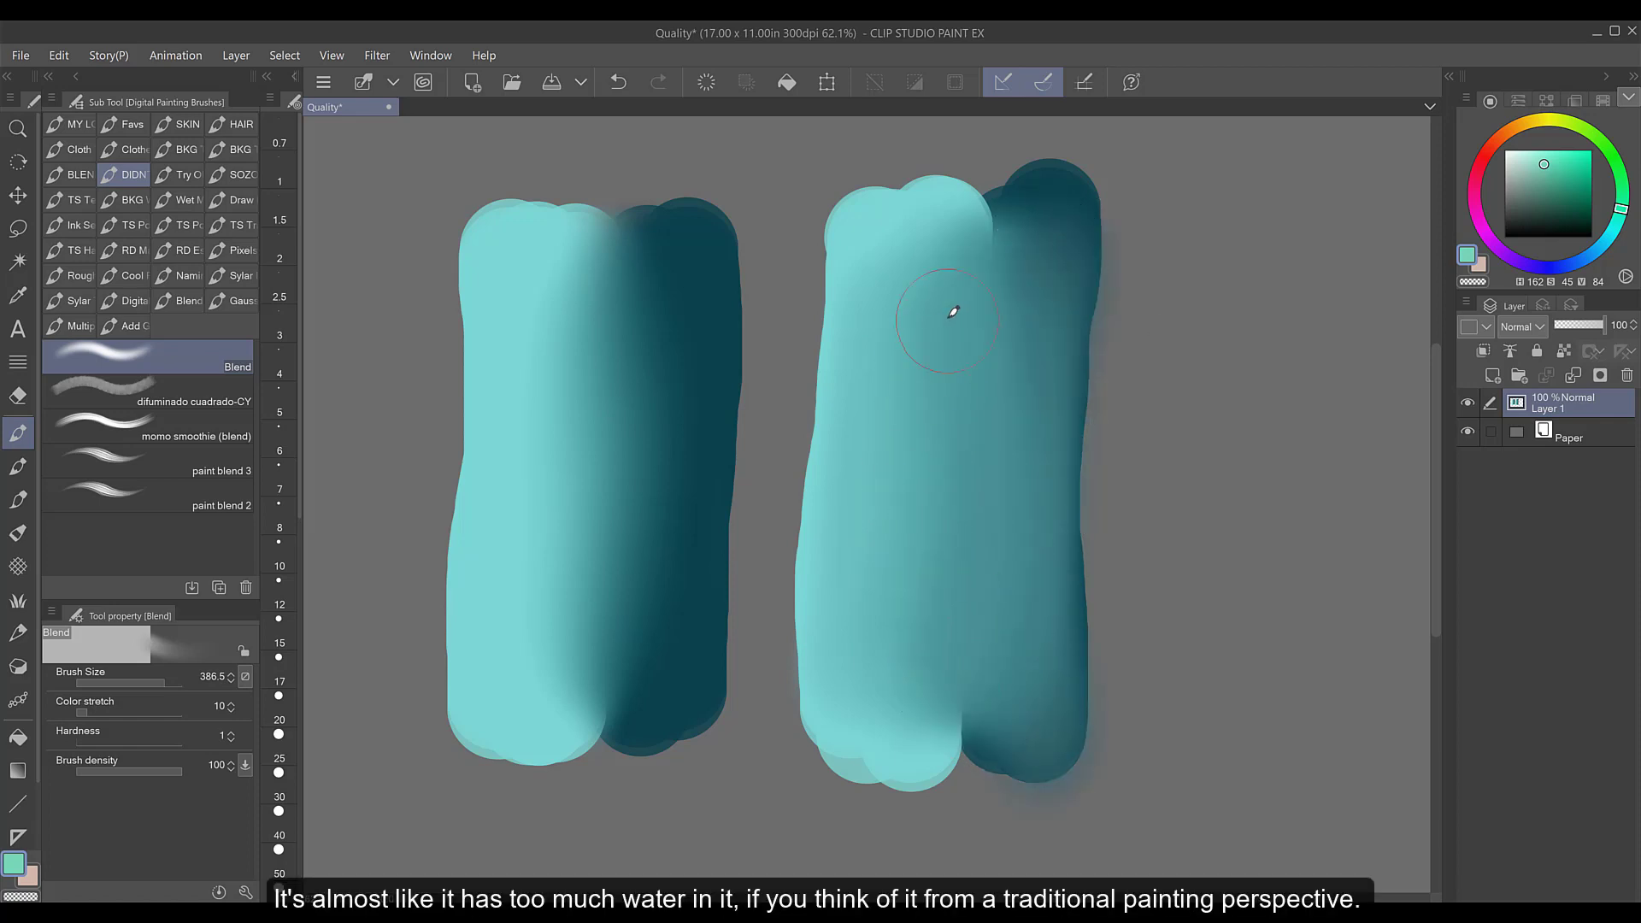
mouse_move(842, 466)
left_mouse_down()
mouse_move(853, 286)
mouse_move(841, 733)
left_mouse_up()
key("ctrl+z")
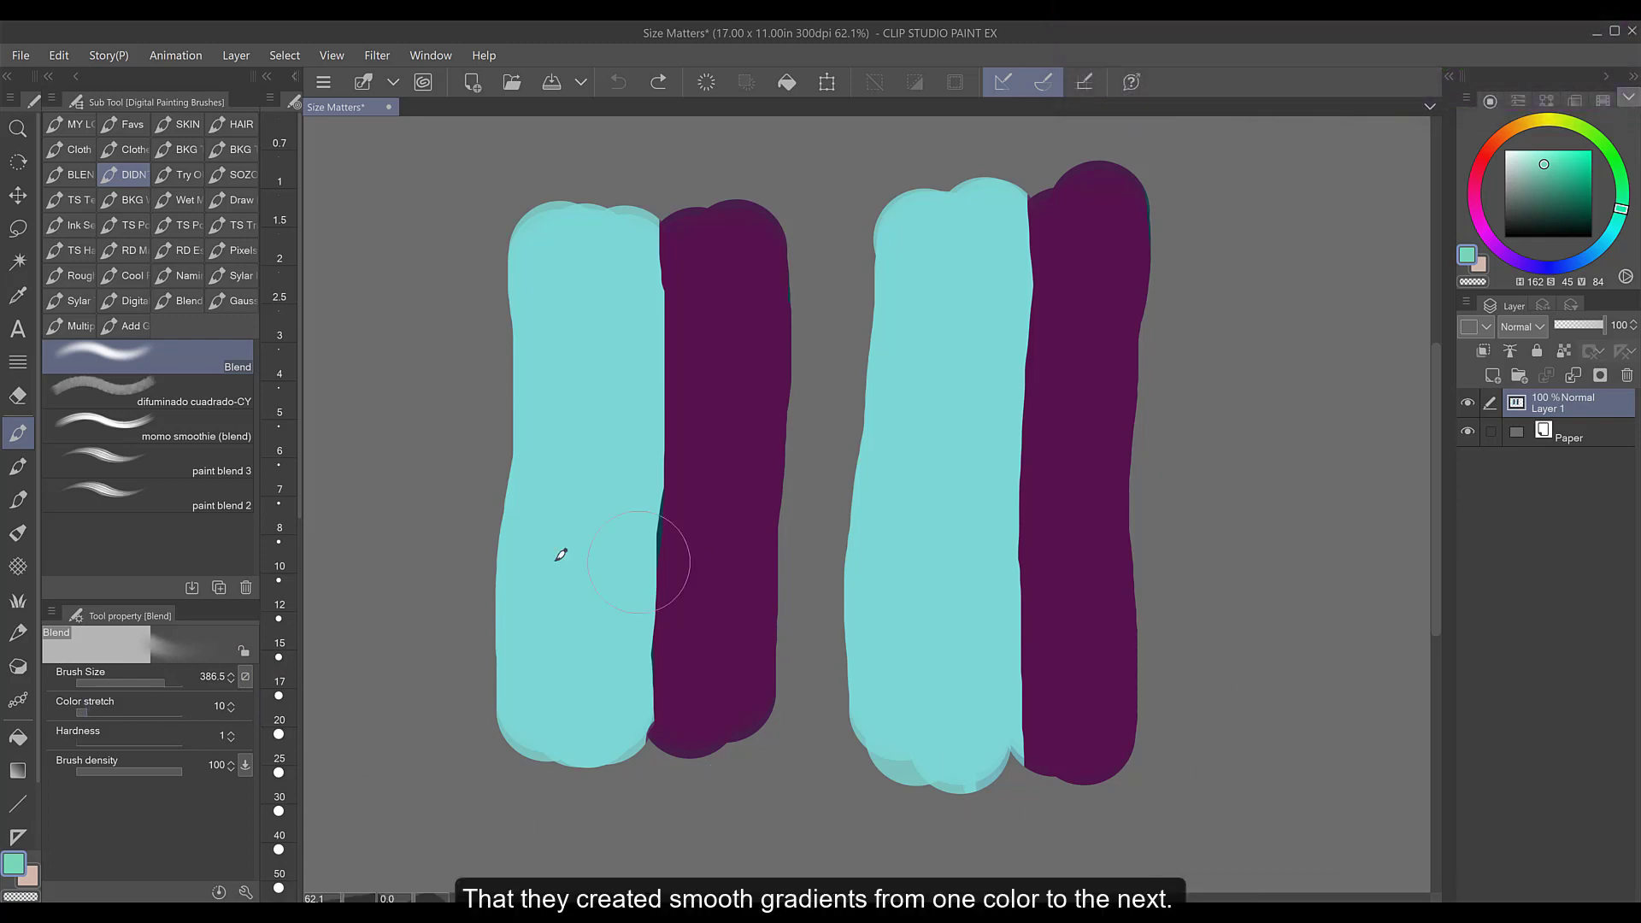
Step: Blend the left pair's cyan/purple boundary into a bluish mix with paint blend 2
left_click(227, 502)
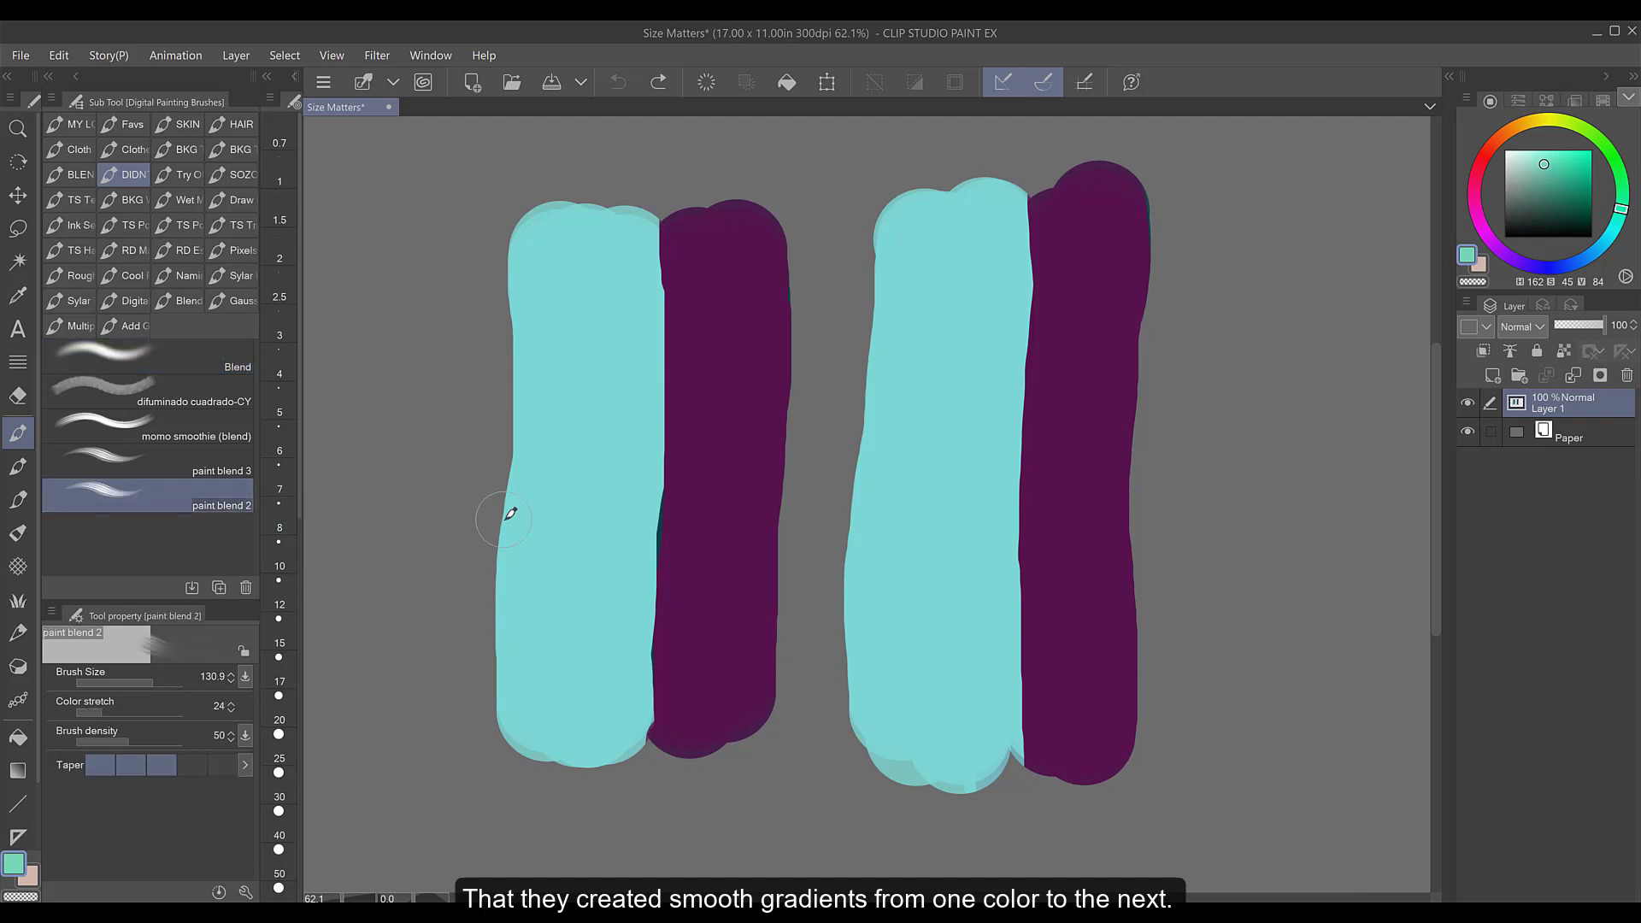
mouse_move(647, 306)
left_mouse_down()
mouse_move(644, 660)
mouse_move(659, 443)
mouse_move(625, 396)
mouse_move(634, 479)
mouse_move(626, 336)
mouse_move(615, 622)
mouse_move(599, 332)
mouse_move(586, 367)
left_mouse_up()
mouse_move(678, 269)
left_mouse_down()
mouse_move(673, 591)
mouse_move(678, 349)
mouse_move(695, 664)
mouse_move(695, 329)
mouse_move(711, 667)
mouse_move(720, 386)
mouse_move(718, 604)
mouse_move(732, 330)
mouse_move(732, 625)
mouse_move(752, 320)
mouse_move(743, 652)
mouse_move(711, 306)
mouse_move(688, 611)
mouse_move(658, 364)
mouse_move(652, 605)
mouse_move(668, 294)
mouse_move(670, 617)
mouse_move(649, 318)
mouse_move(639, 651)
mouse_move(622, 351)
mouse_move(675, 470)
left_mouse_up()
mouse_move(592, 403)
left_mouse_down()
mouse_move(615, 498)
mouse_move(668, 566)
left_mouse_up()
Step: At brush size about 46, blend the right pair's boundary and touch up the left pair's top
left_click(142, 675)
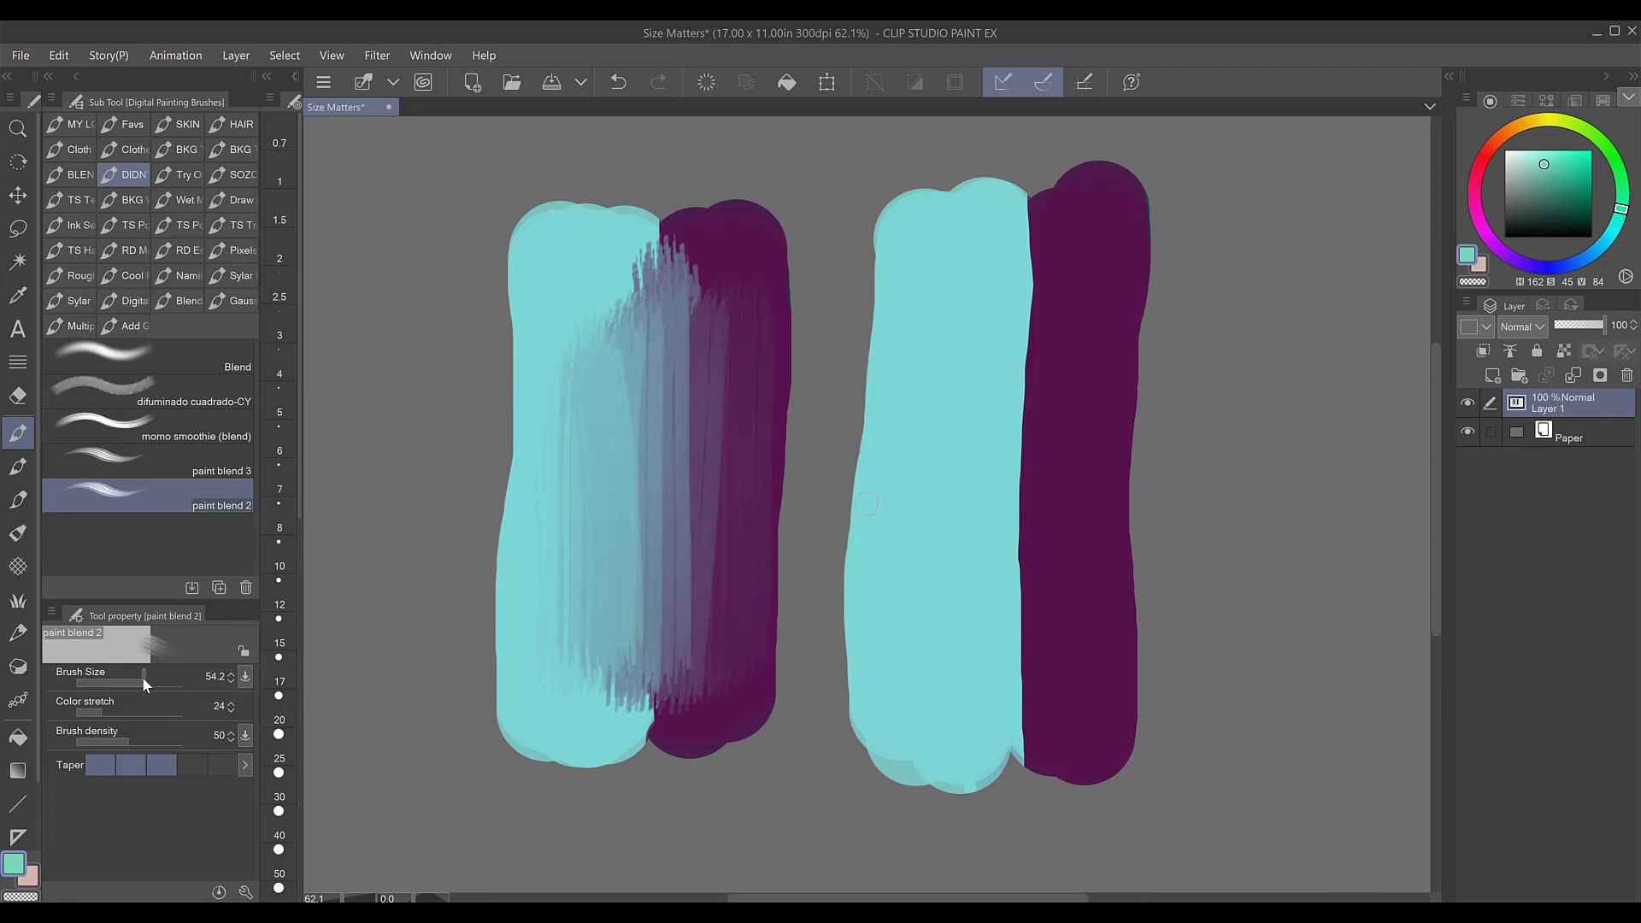
mouse_move(1028, 260)
left_mouse_down()
mouse_move(1008, 667)
mouse_move(1006, 337)
mouse_move(1037, 364)
mouse_move(1019, 582)
mouse_move(1029, 449)
mouse_move(1056, 645)
mouse_move(1031, 481)
mouse_move(1027, 641)
mouse_move(991, 533)
mouse_move(986, 447)
mouse_move(1004, 582)
mouse_move(1004, 457)
mouse_move(1022, 577)
mouse_move(1031, 426)
mouse_move(1052, 517)
mouse_move(1060, 501)
mouse_move(1029, 578)
mouse_move(1014, 434)
mouse_move(1004, 588)
mouse_move(975, 434)
mouse_move(937, 581)
mouse_move(1050, 529)
mouse_move(1032, 428)
mouse_move(1029, 510)
mouse_move(1044, 235)
mouse_move(1030, 237)
mouse_move(1010, 297)
mouse_move(1041, 310)
mouse_move(1008, 344)
mouse_move(1012, 283)
mouse_move(1063, 258)
mouse_move(1042, 332)
left_mouse_up()
left_click_drag(1041, 224, 1030, 215)
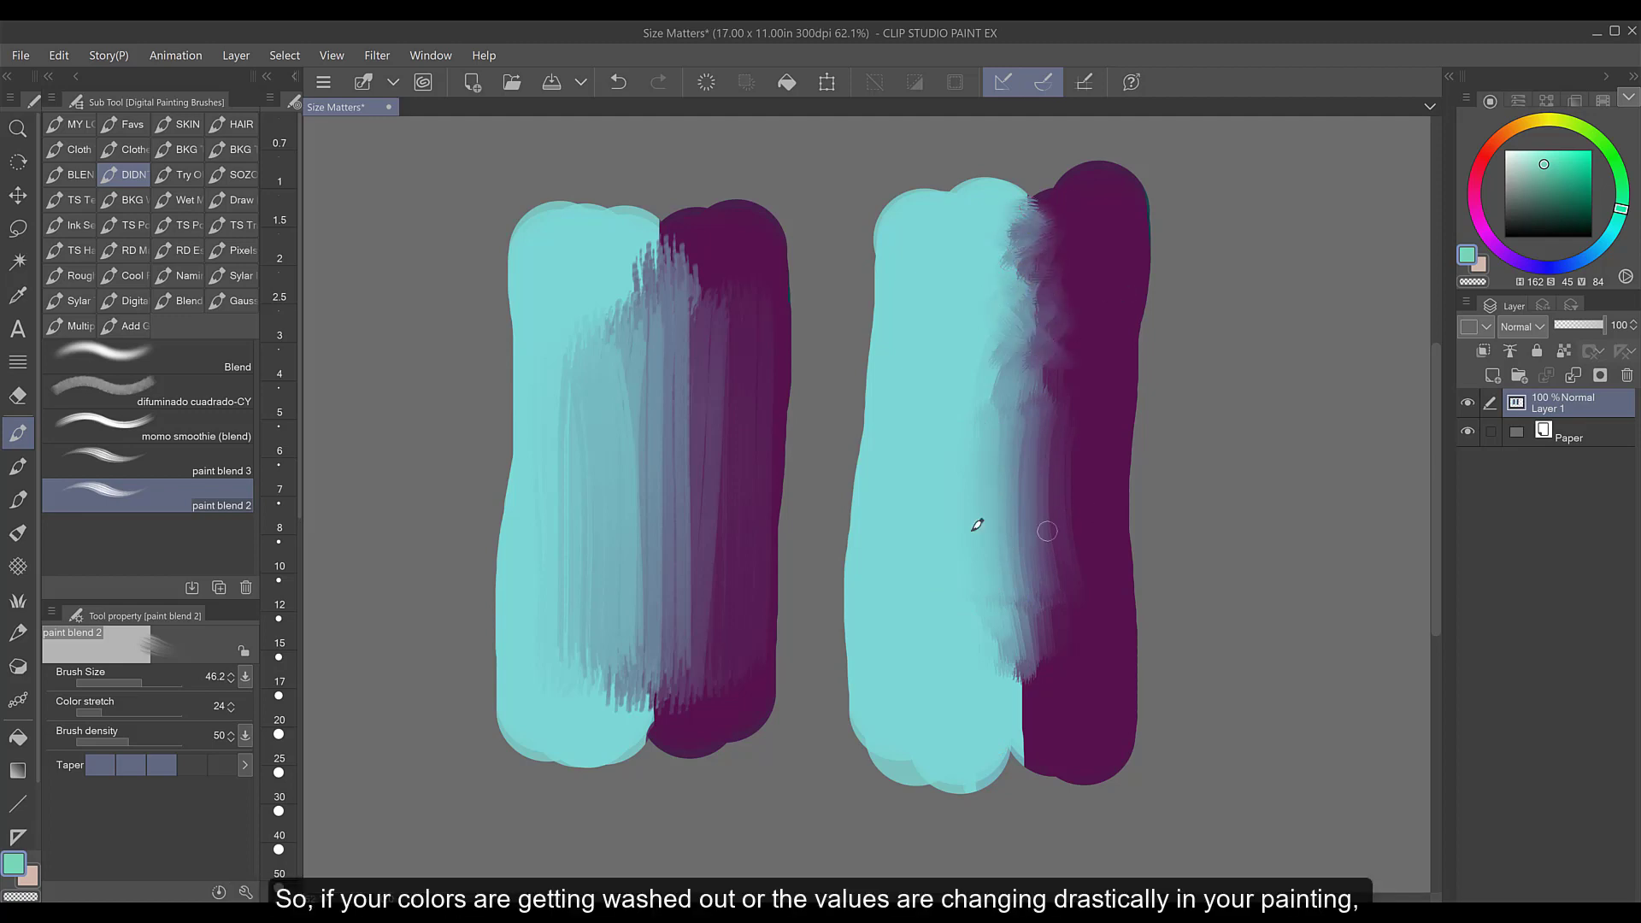
mouse_move(676, 248)
left_mouse_down()
mouse_move(644, 264)
mouse_move(701, 248)
mouse_move(624, 275)
left_mouse_up()
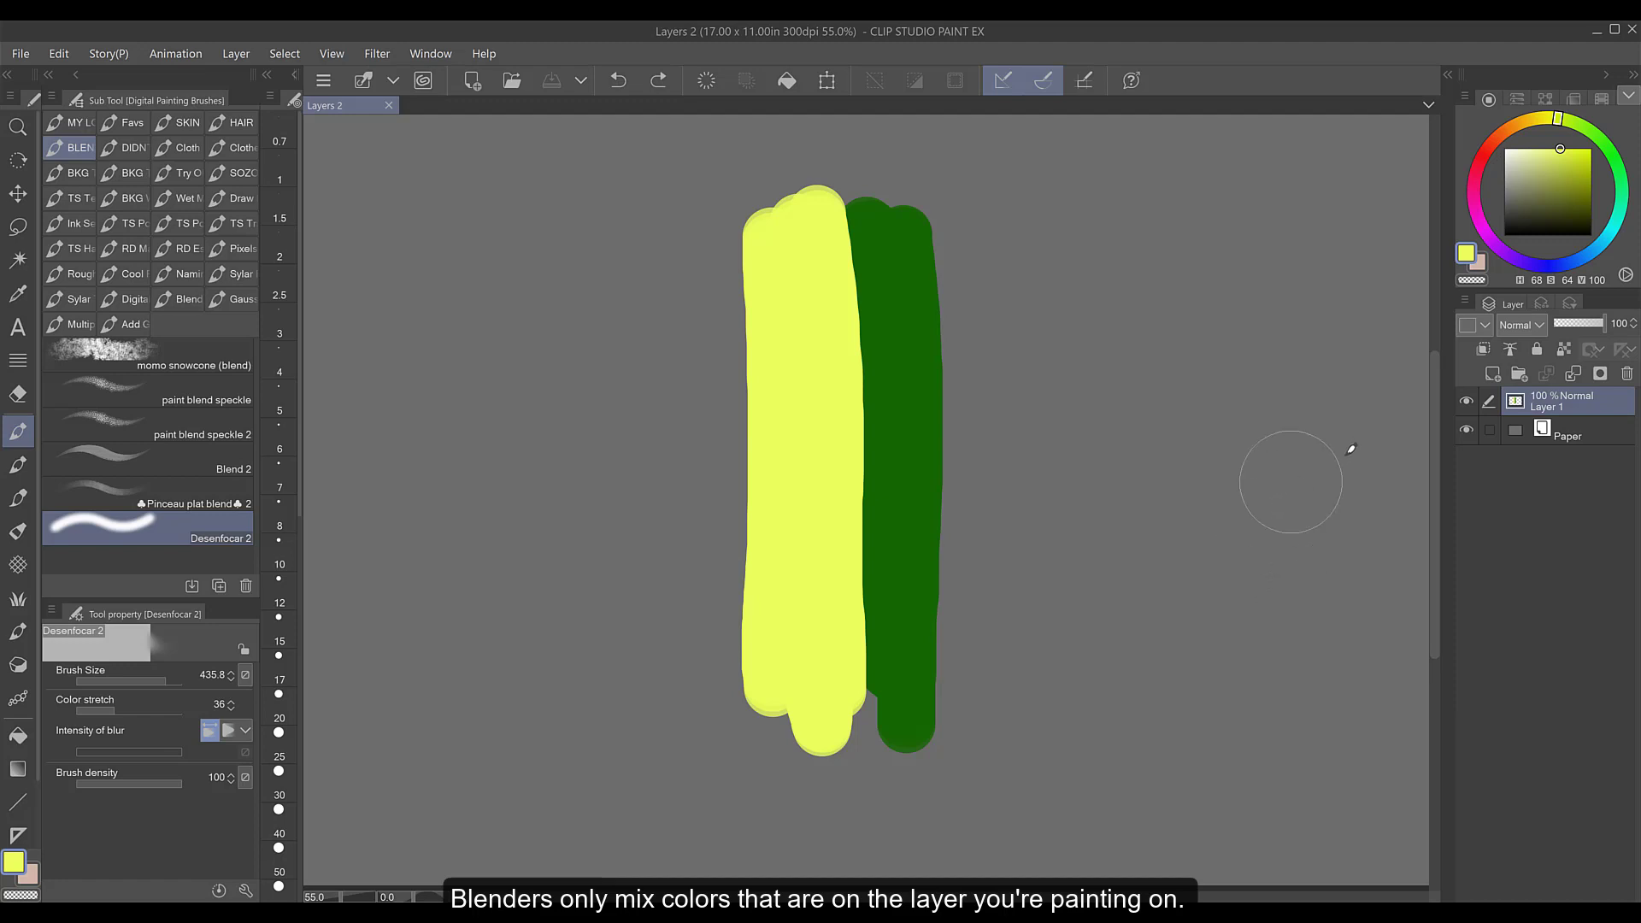
Step: Blur the yellow/green strips, then paint a dark green strip with HARD on a new raster layer
mouse_move(905, 359)
left_mouse_down()
mouse_move(868, 330)
mouse_move(857, 387)
mouse_move(855, 239)
mouse_move(868, 260)
mouse_move(854, 649)
mouse_move(846, 581)
left_mouse_up()
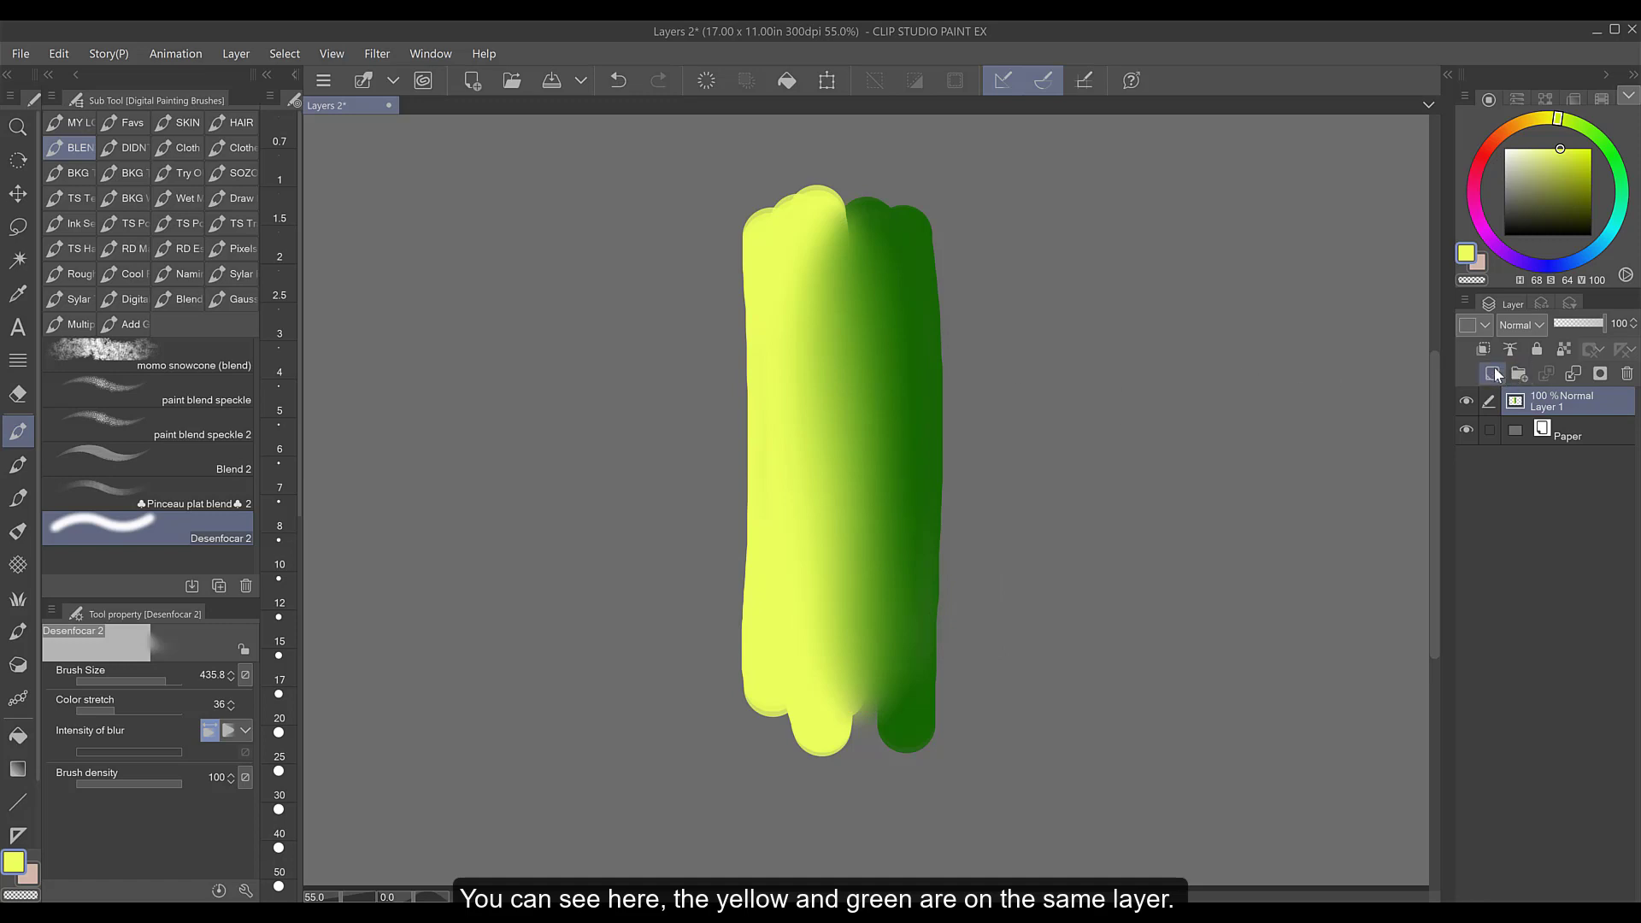
left_click(1494, 373)
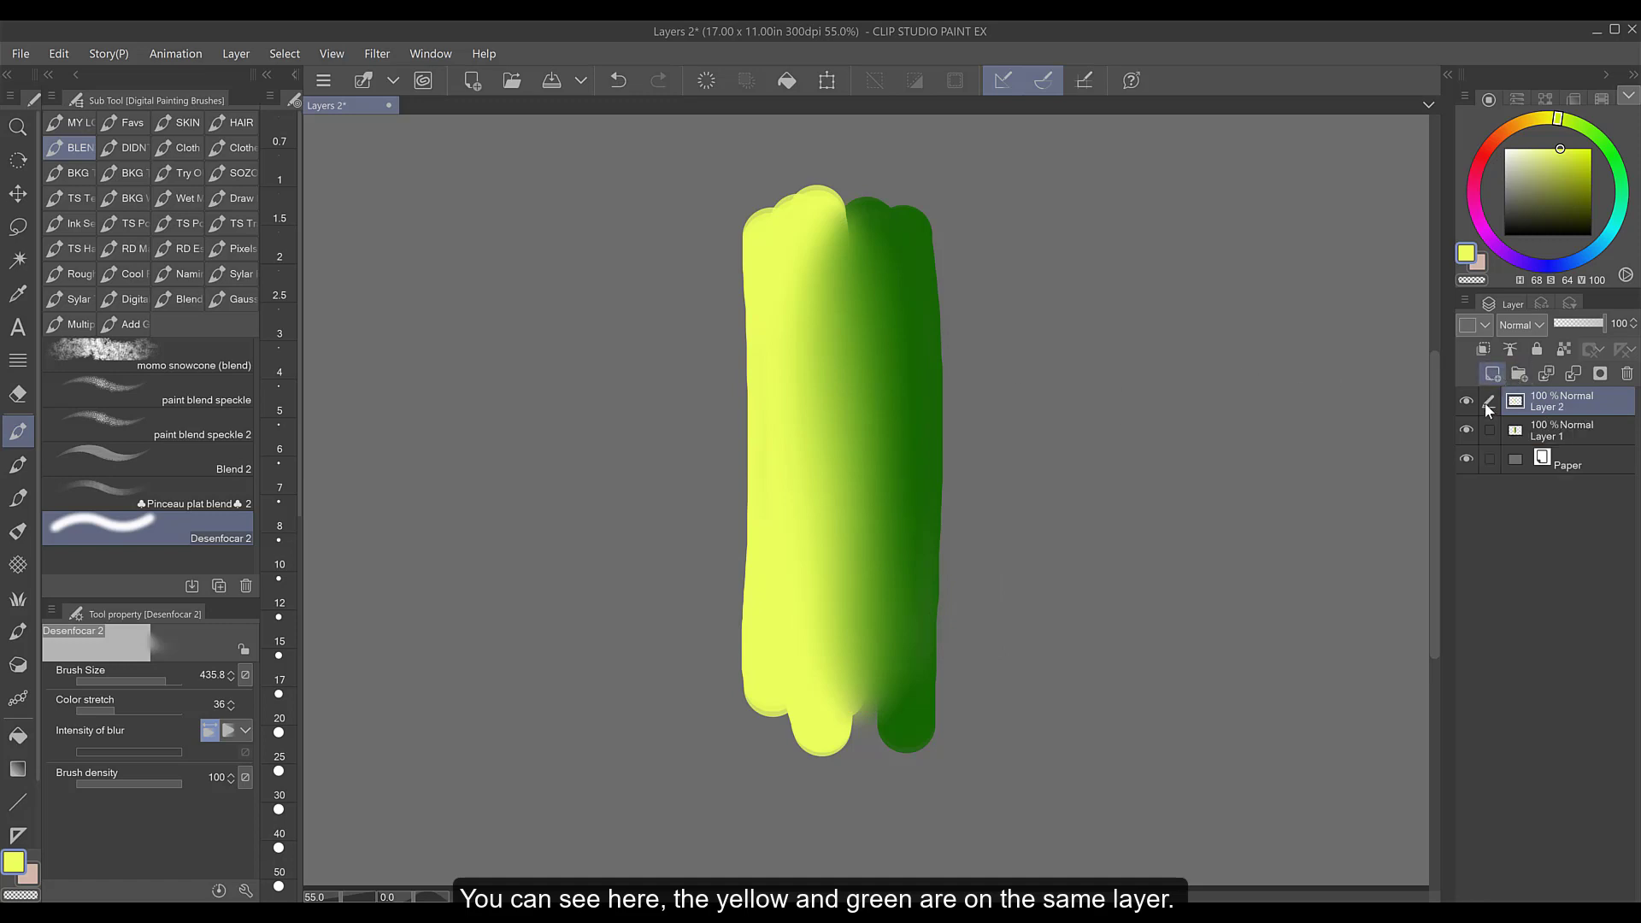
left_click(180, 122)
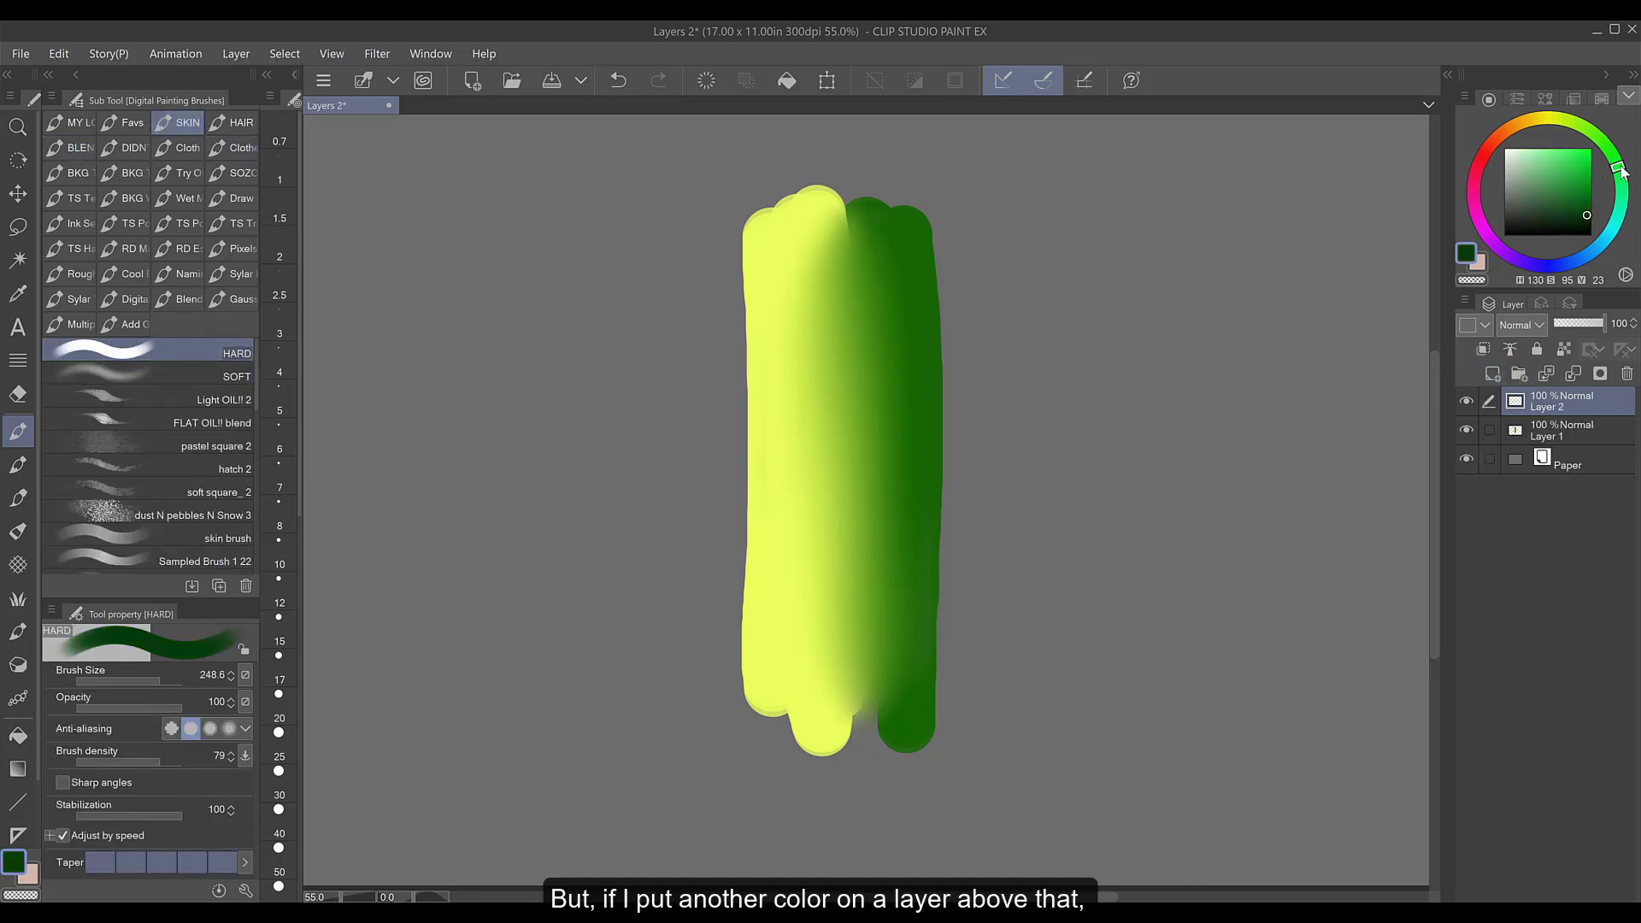
mouse_move(947, 205)
left_mouse_down()
mouse_move(960, 671)
mouse_move(989, 367)
mouse_move(1026, 599)
left_mouse_up()
key("j")
mouse_move(906, 239)
left_mouse_down()
mouse_move(941, 268)
mouse_move(927, 524)
mouse_move(941, 623)
mouse_move(944, 288)
mouse_move(916, 242)
mouse_move(964, 242)
left_mouse_up()
Step: Merge the dark green layer down and blur the mid/dark green boundary smoothly
mouse_move(957, 384)
left_mouse_down()
mouse_move(946, 524)
mouse_move(957, 516)
mouse_move(975, 689)
left_mouse_up()
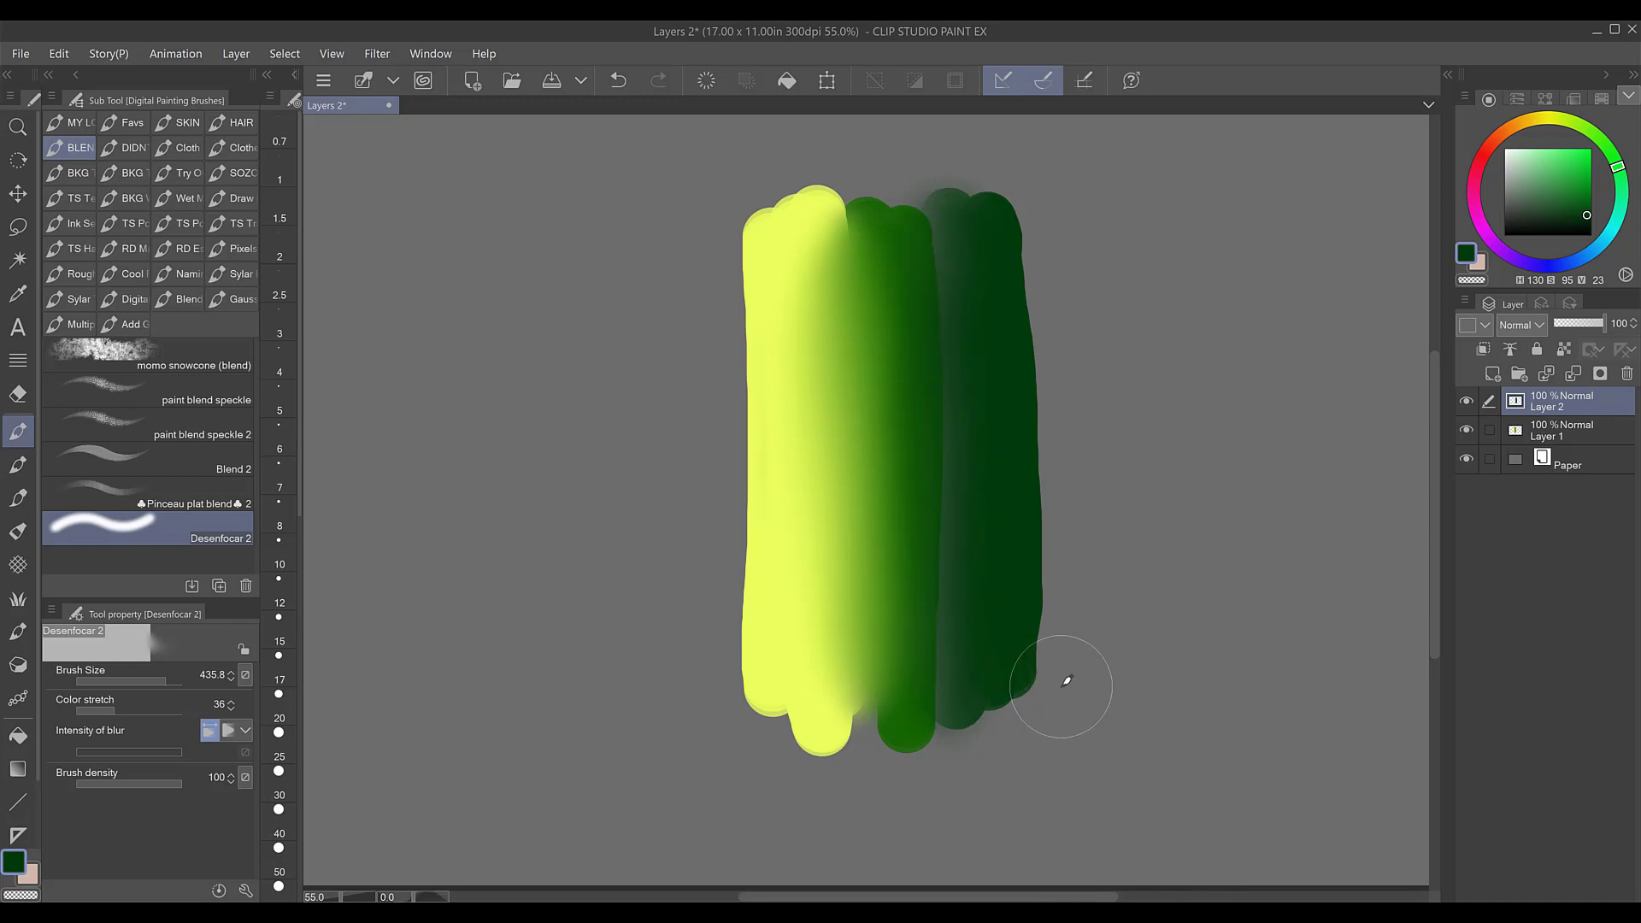
key("ctrl+z")
key("ctrl+z")
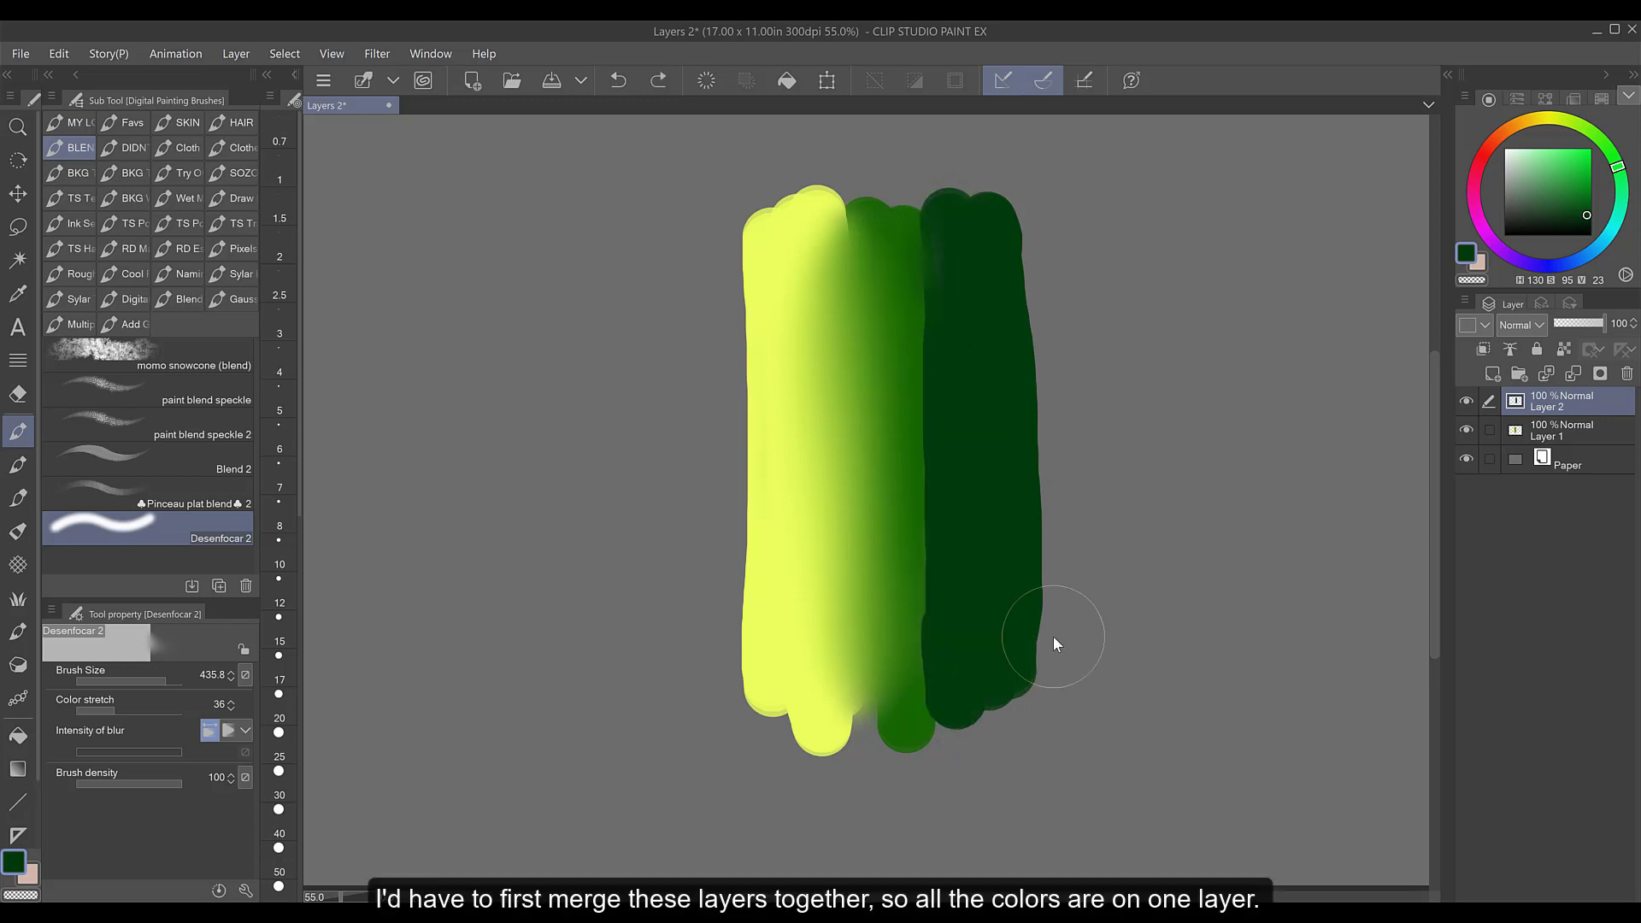
right_click(1583, 433)
left_click(1530, 795)
mouse_move(989, 274)
left_mouse_down()
mouse_move(927, 275)
mouse_move(940, 664)
left_mouse_up()
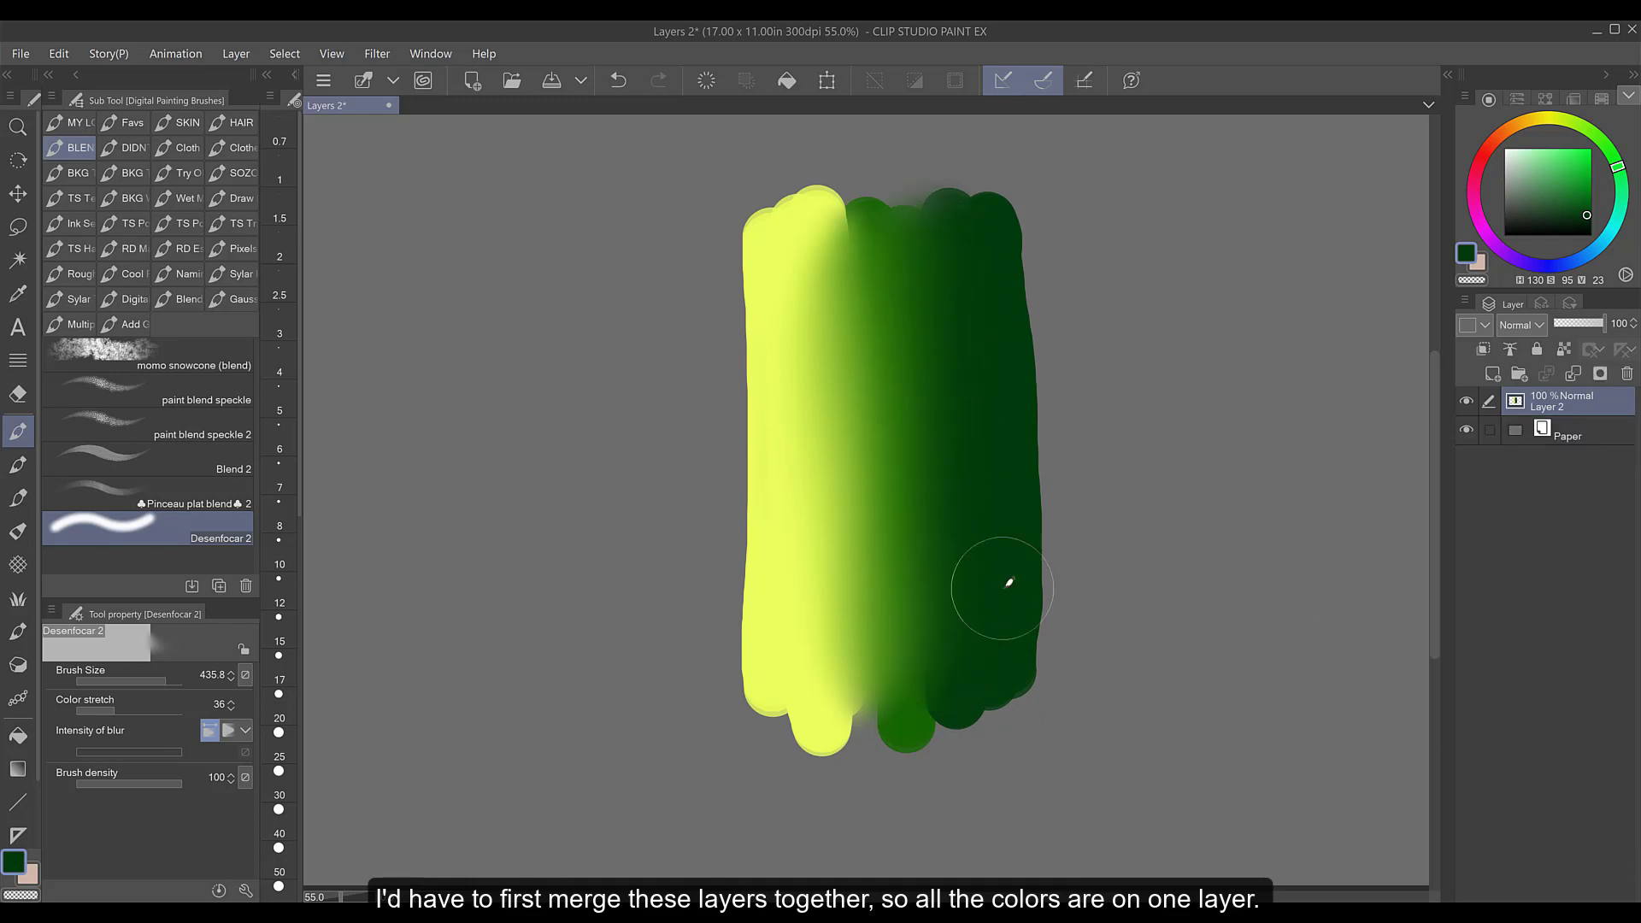
left_click_drag(909, 249, 961, 270)
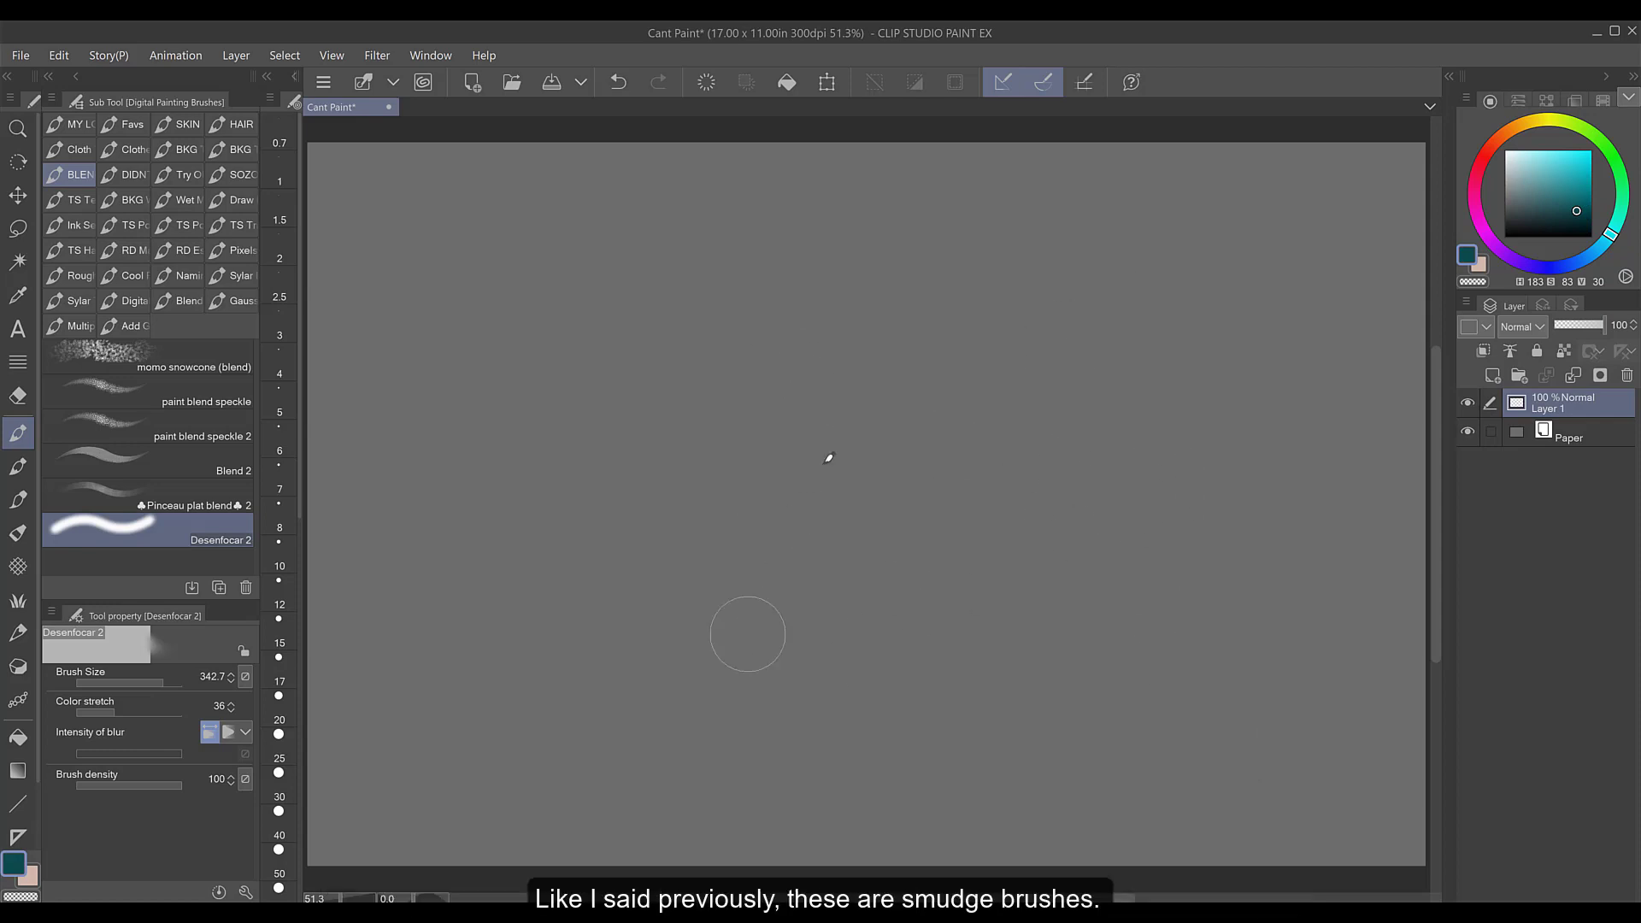
Step: Paint a dark teal stroke and a light teal stroke with SKIN > Light OIL!! 2
left_click(180, 125)
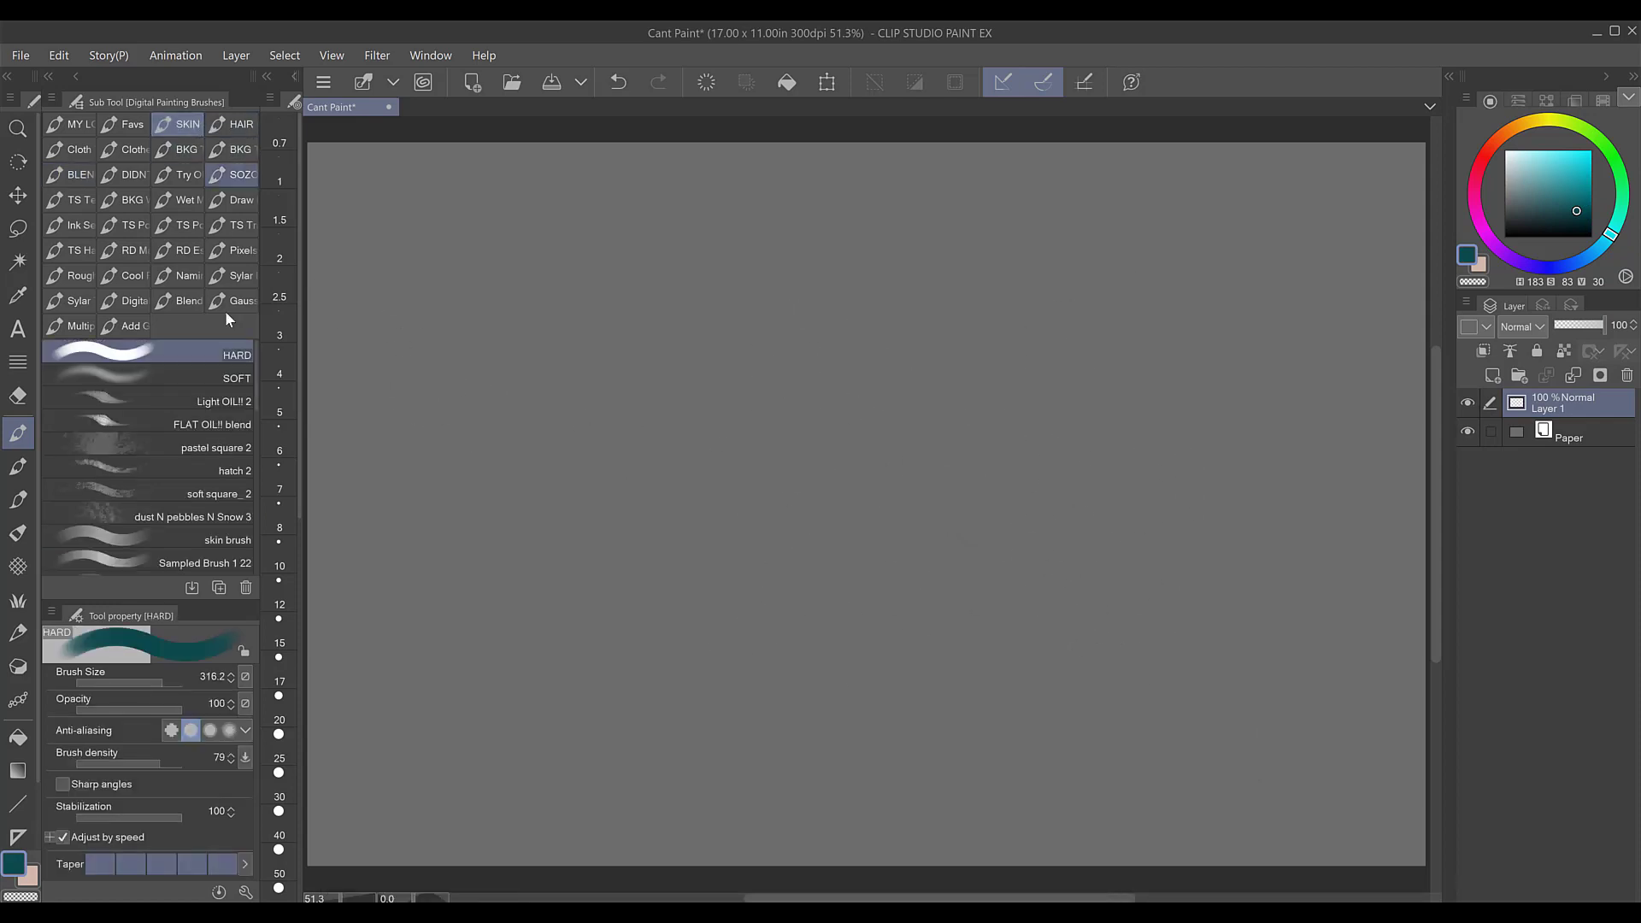
left_click(198, 401)
mouse_move(897, 348)
left_mouse_down()
mouse_move(809, 428)
mouse_move(920, 454)
mouse_move(920, 403)
mouse_move(902, 547)
mouse_move(817, 469)
mouse_move(810, 342)
left_mouse_up()
left_click(1544, 162)
mouse_move(769, 513)
left_mouse_down()
mouse_move(830, 362)
mouse_move(806, 545)
mouse_move(774, 600)
mouse_move(730, 529)
mouse_move(698, 625)
mouse_move(785, 404)
mouse_move(875, 467)
mouse_move(842, 599)
mouse_move(864, 388)
mouse_move(872, 554)
left_mouse_up()
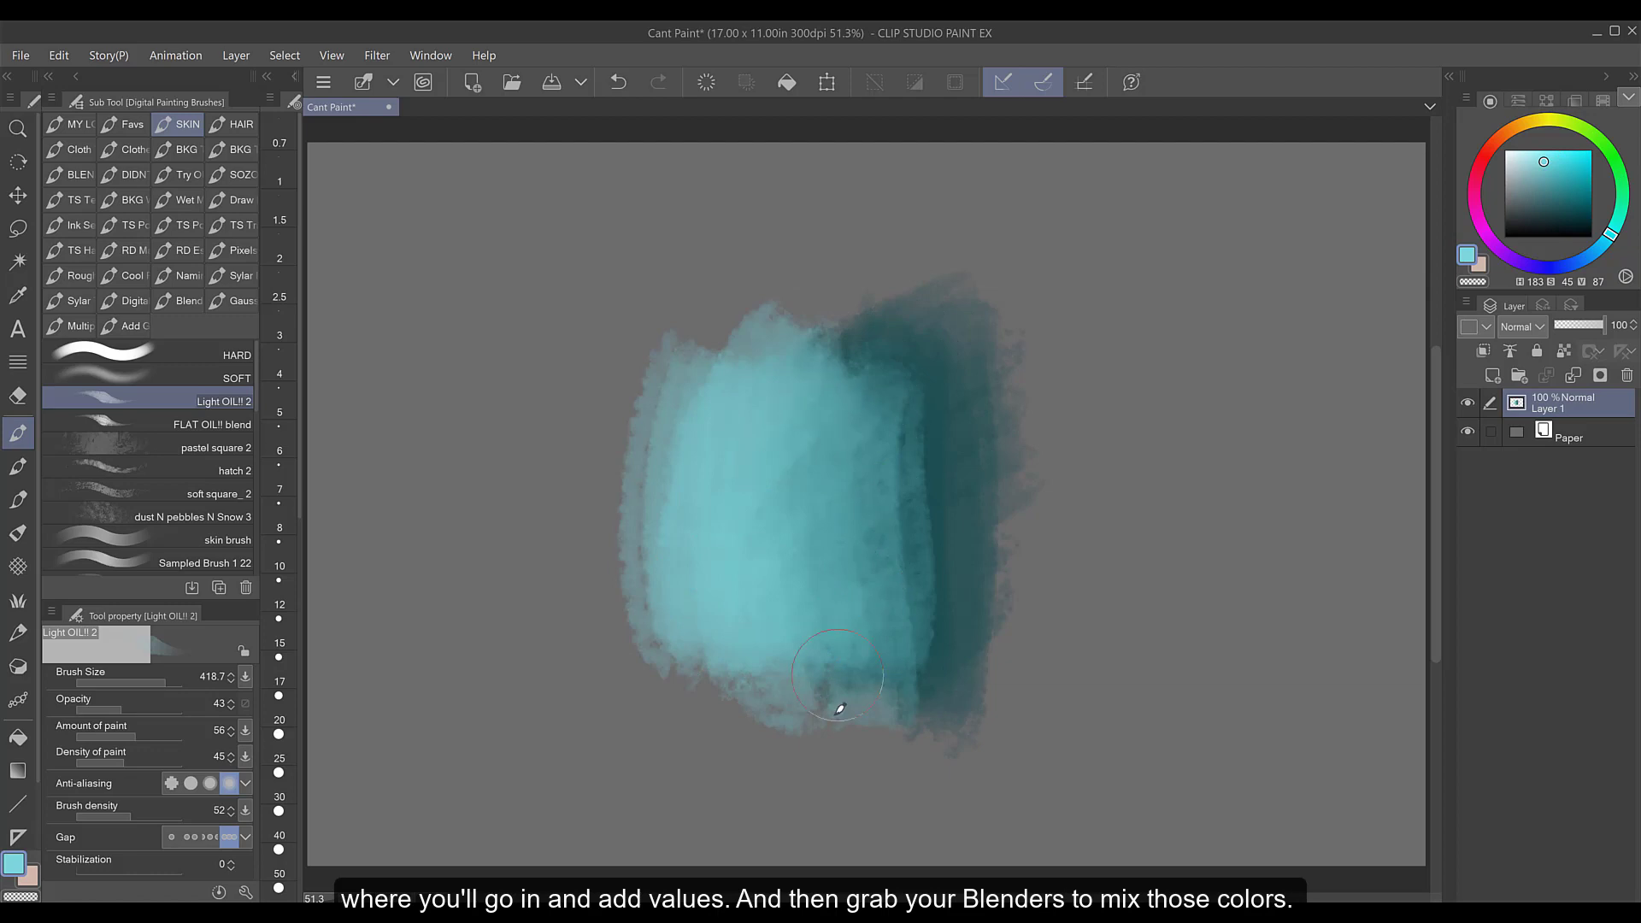
Step: Blur the light and dark teal together where they meet using Desenfocar 2
left_click(80, 174)
left_click(199, 535)
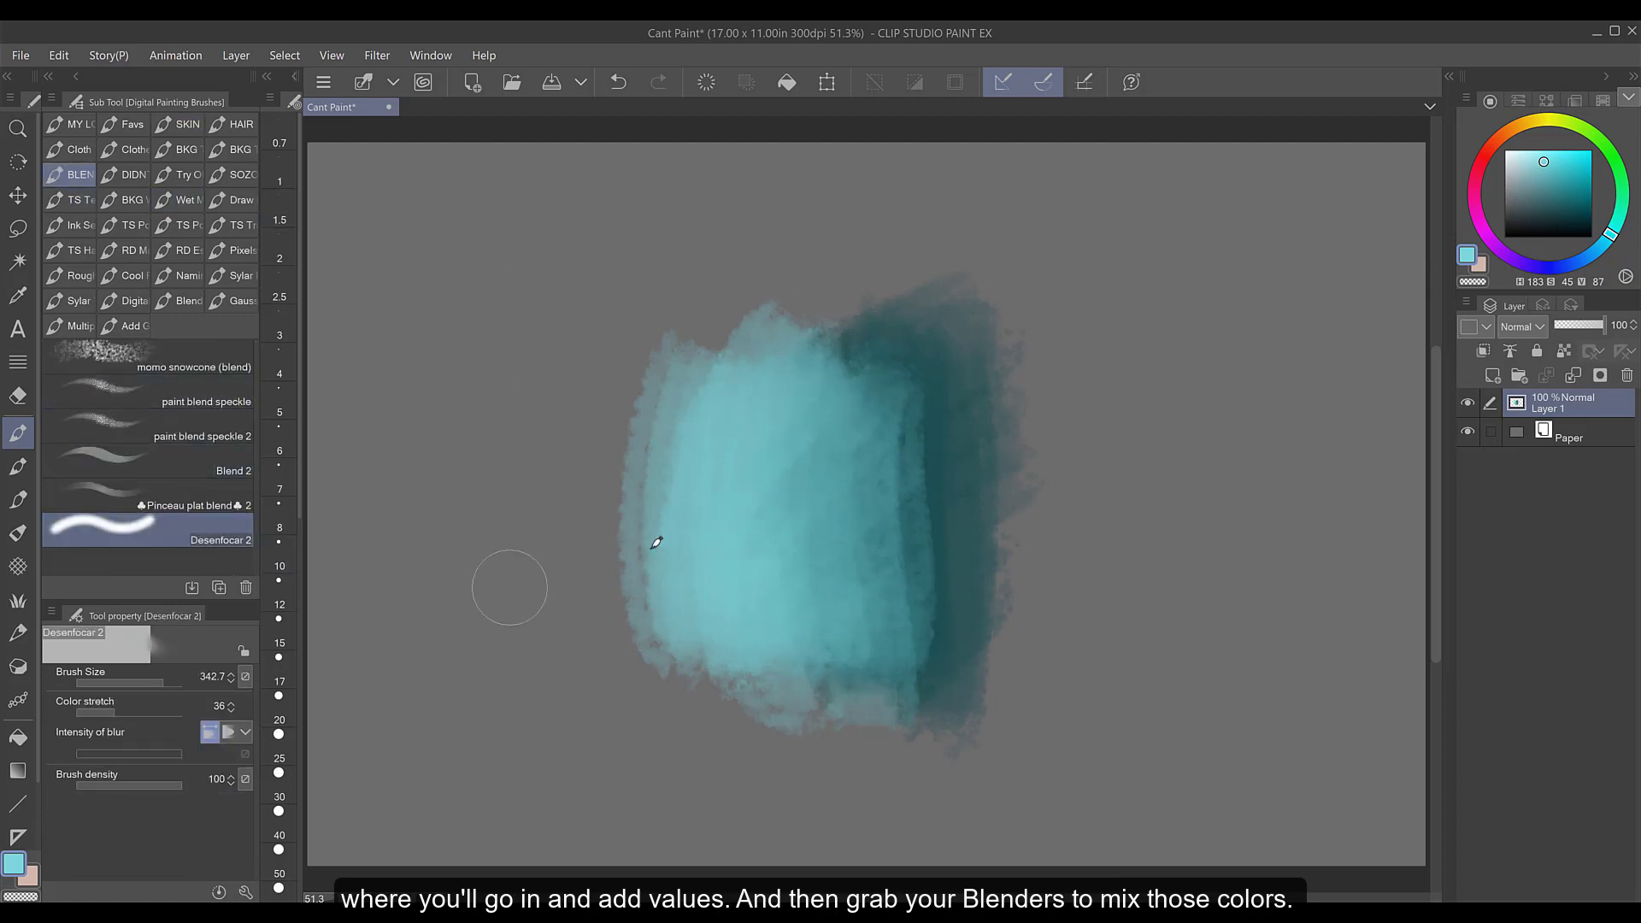
mouse_move(870, 400)
left_mouse_down()
mouse_move(849, 367)
mouse_move(871, 360)
left_mouse_up()
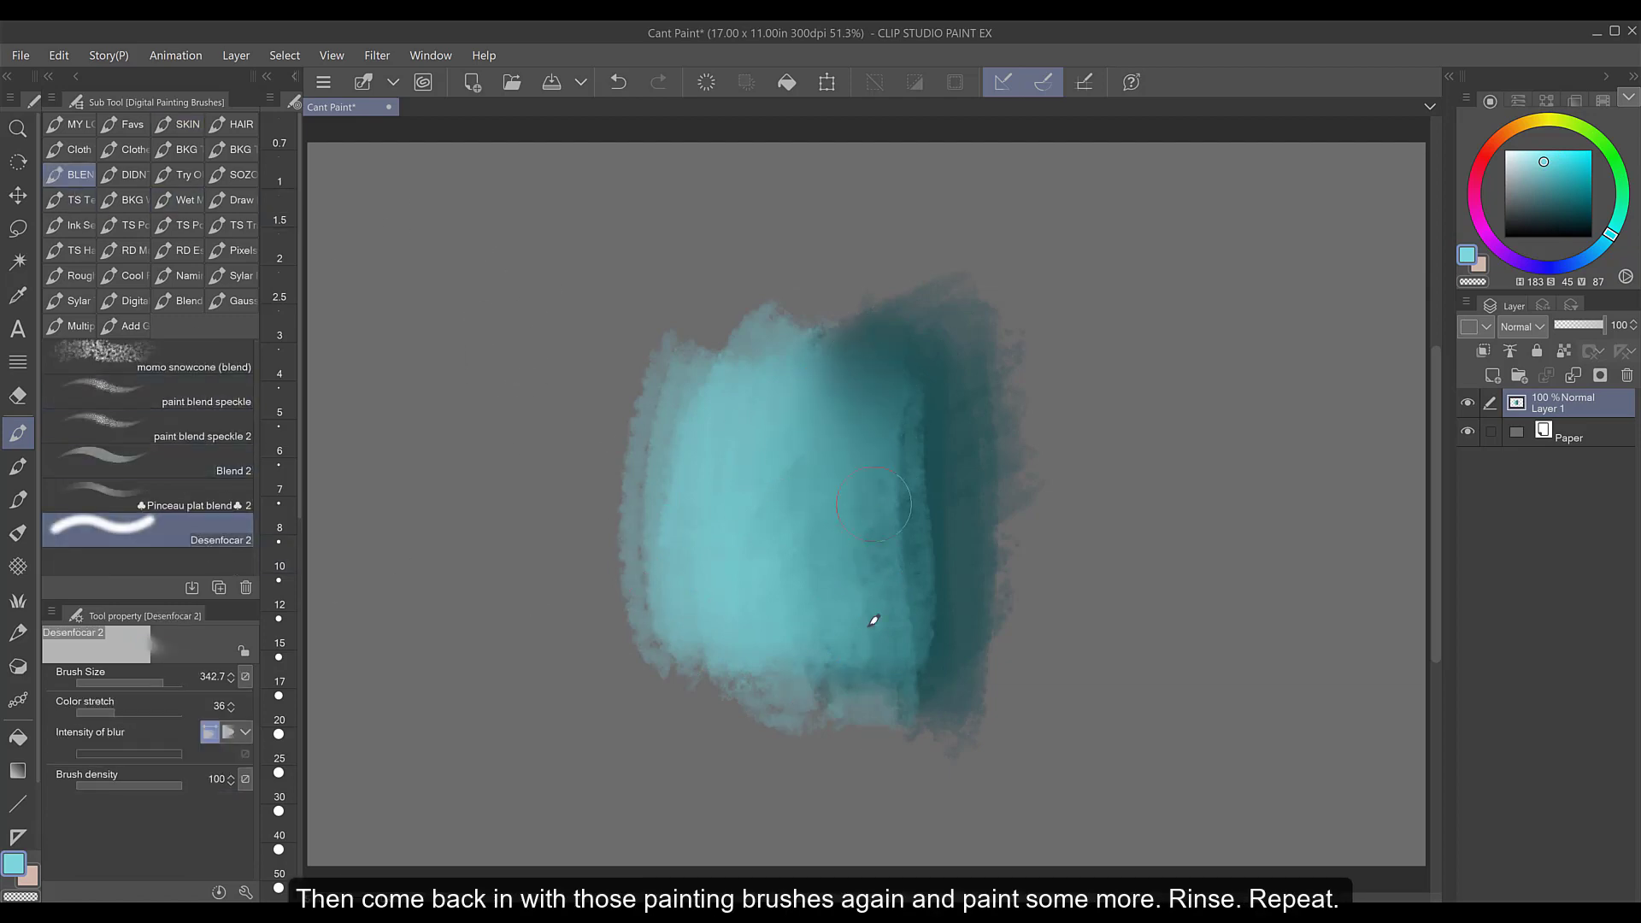